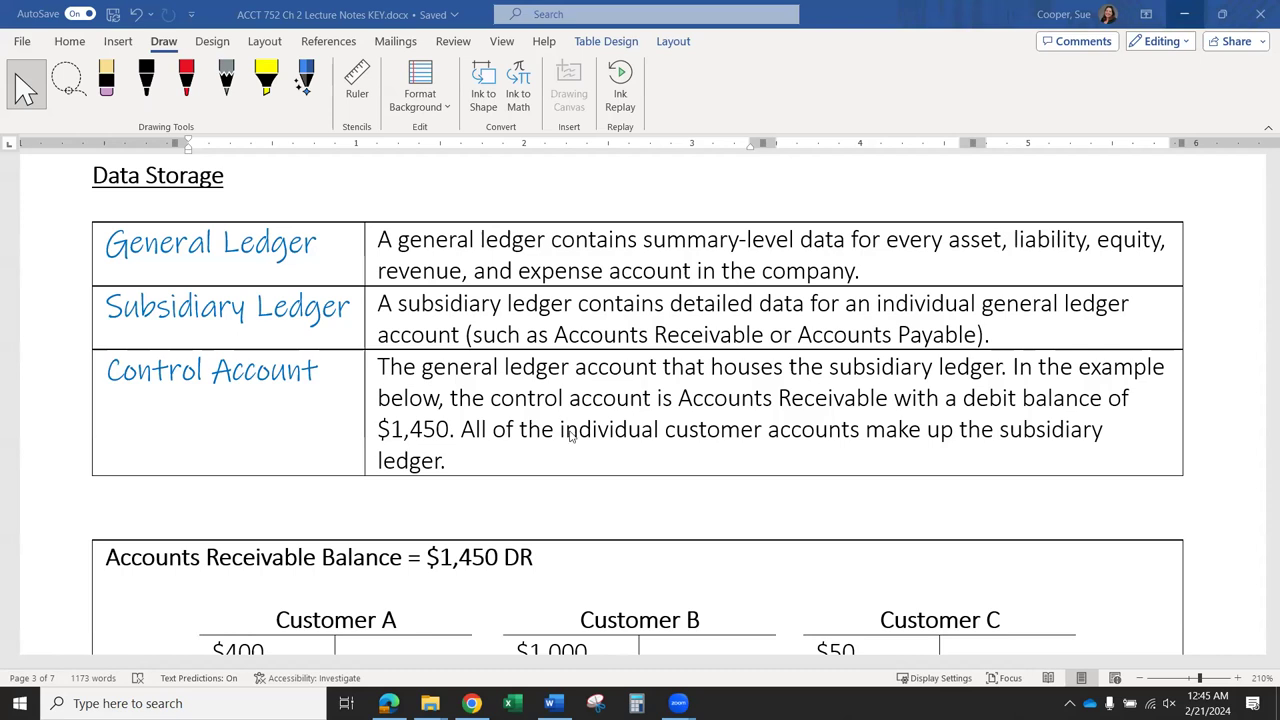
Shade the General Ledger row of the Data Storage table light green.
scroll(616, 410, "up", 5)
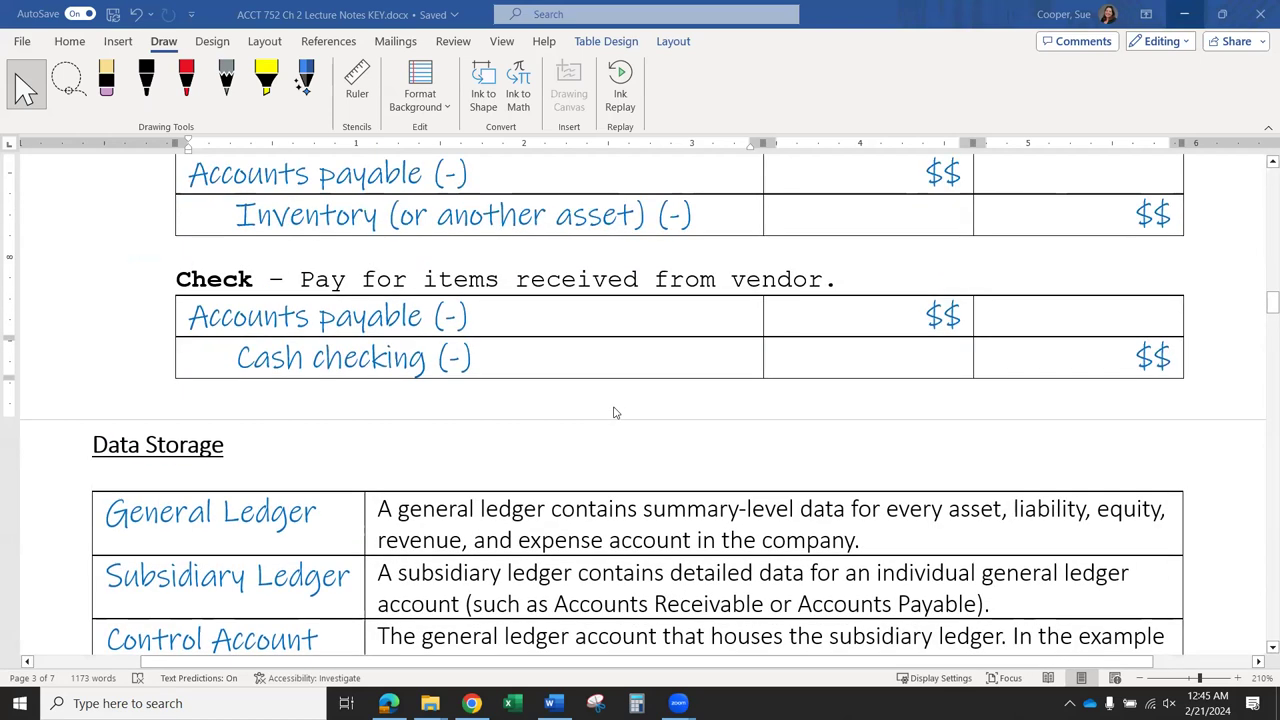
scroll(937, 548, "up", 3)
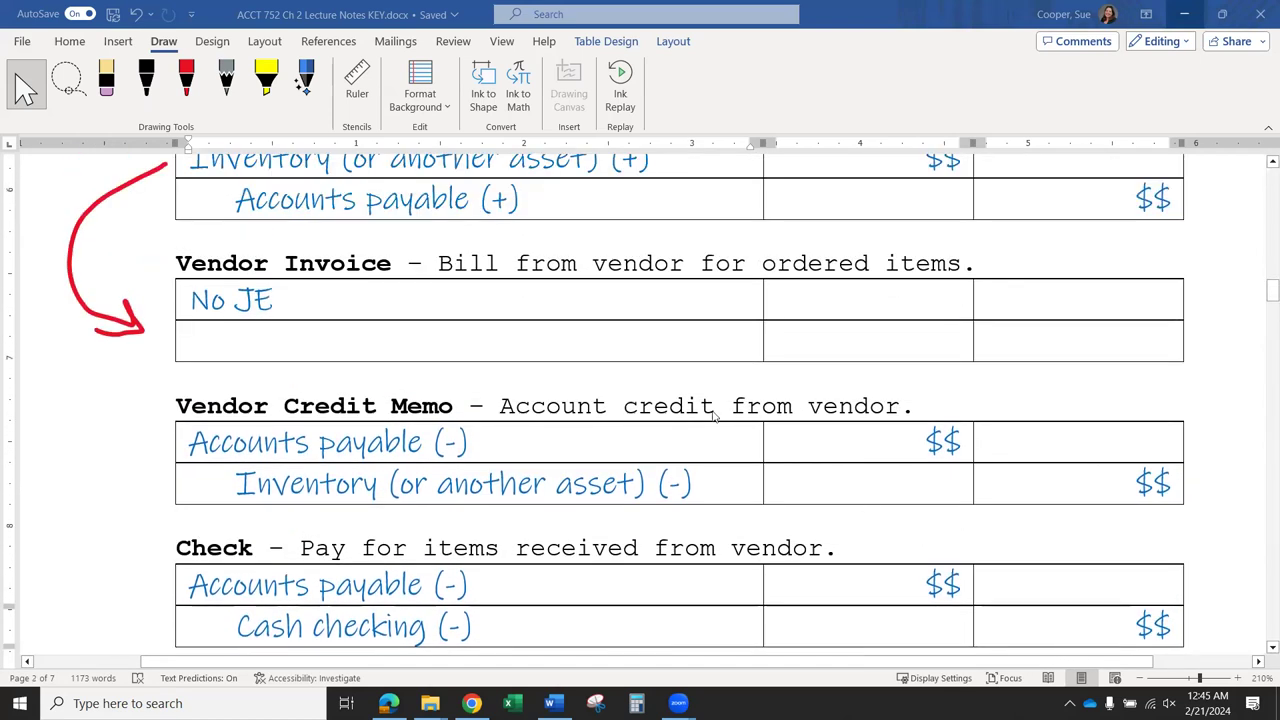
scroll(815, 528, "down", 8)
scroll(832, 514, "down", 3)
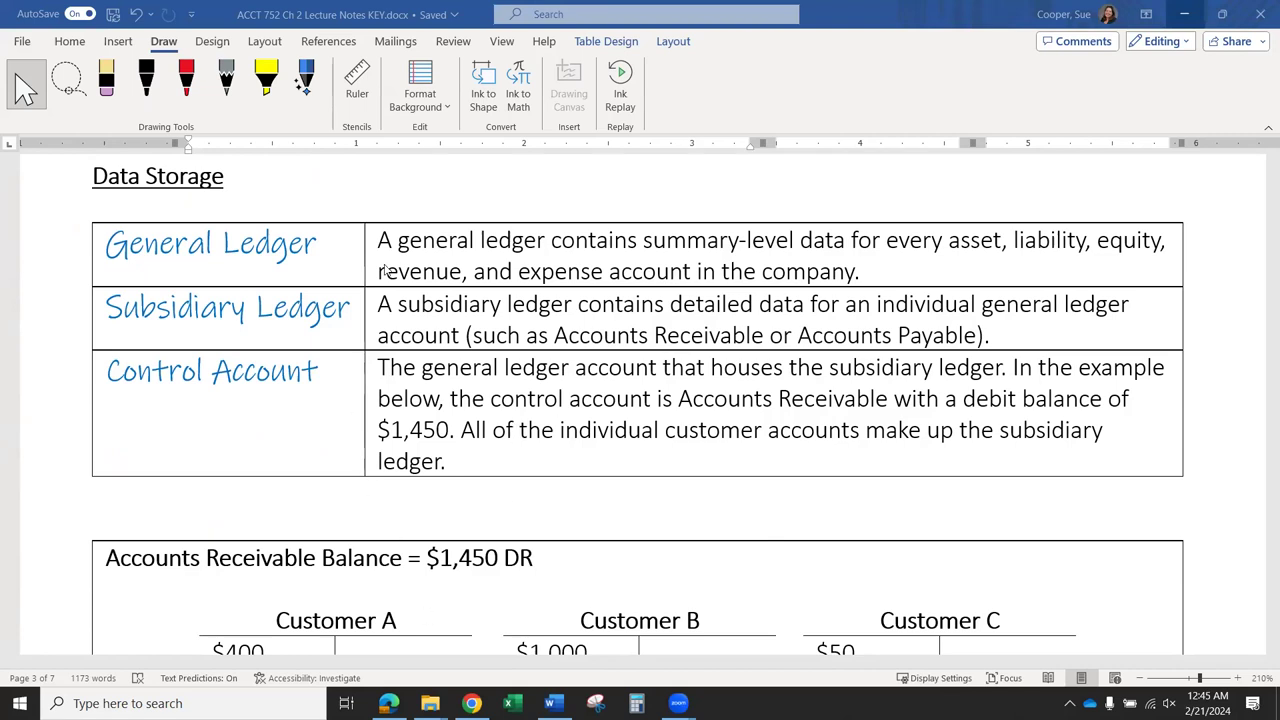
left_click_drag(345, 257, 378, 246)
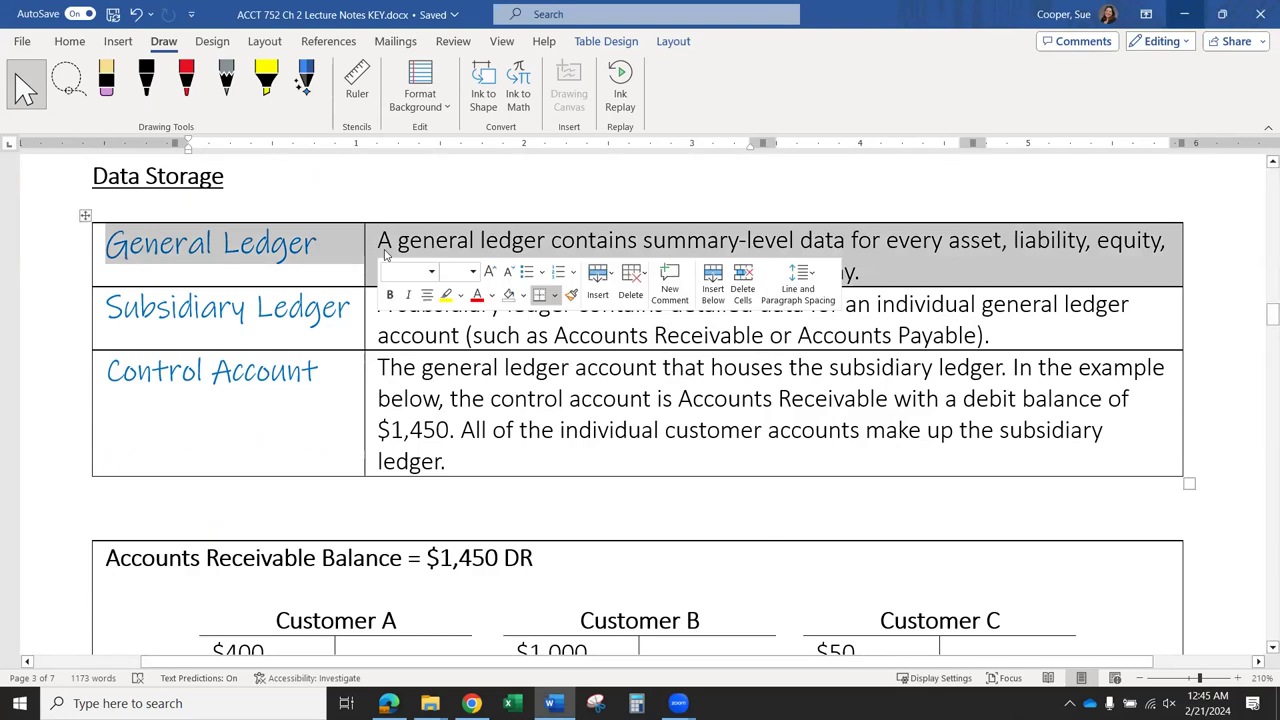
left_click(584, 463)
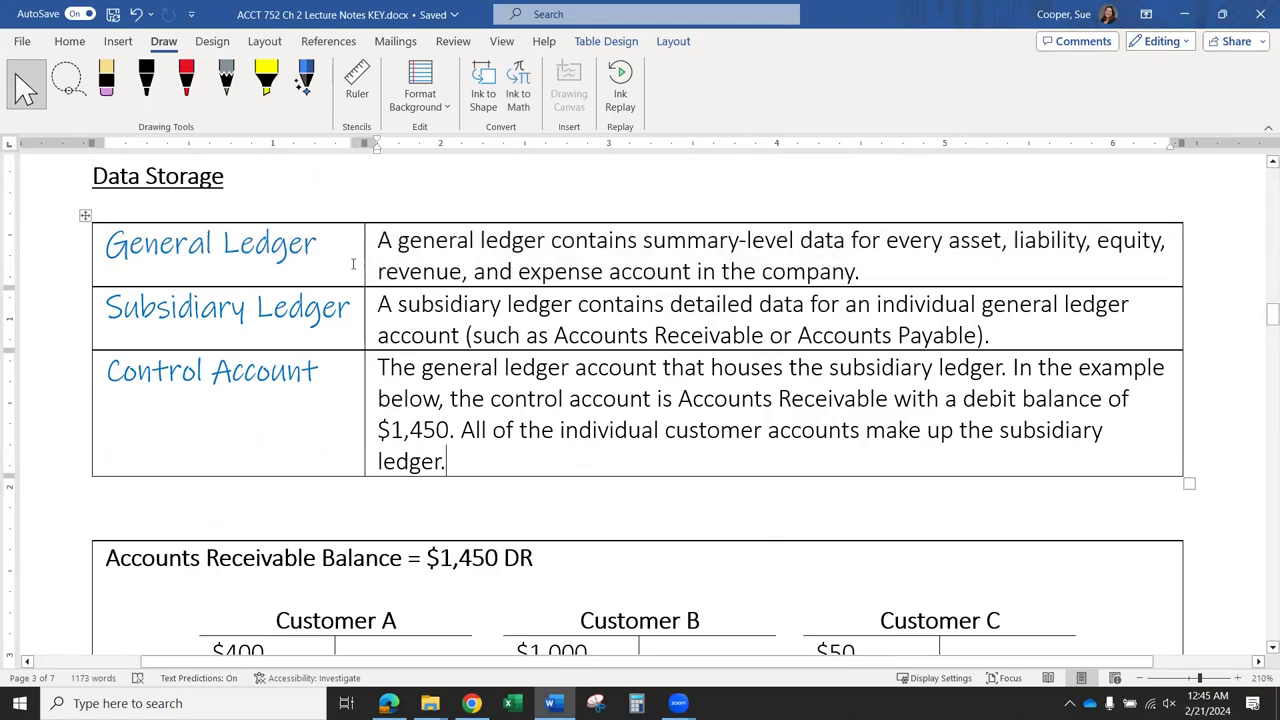
left_click_drag(357, 260, 444, 281)
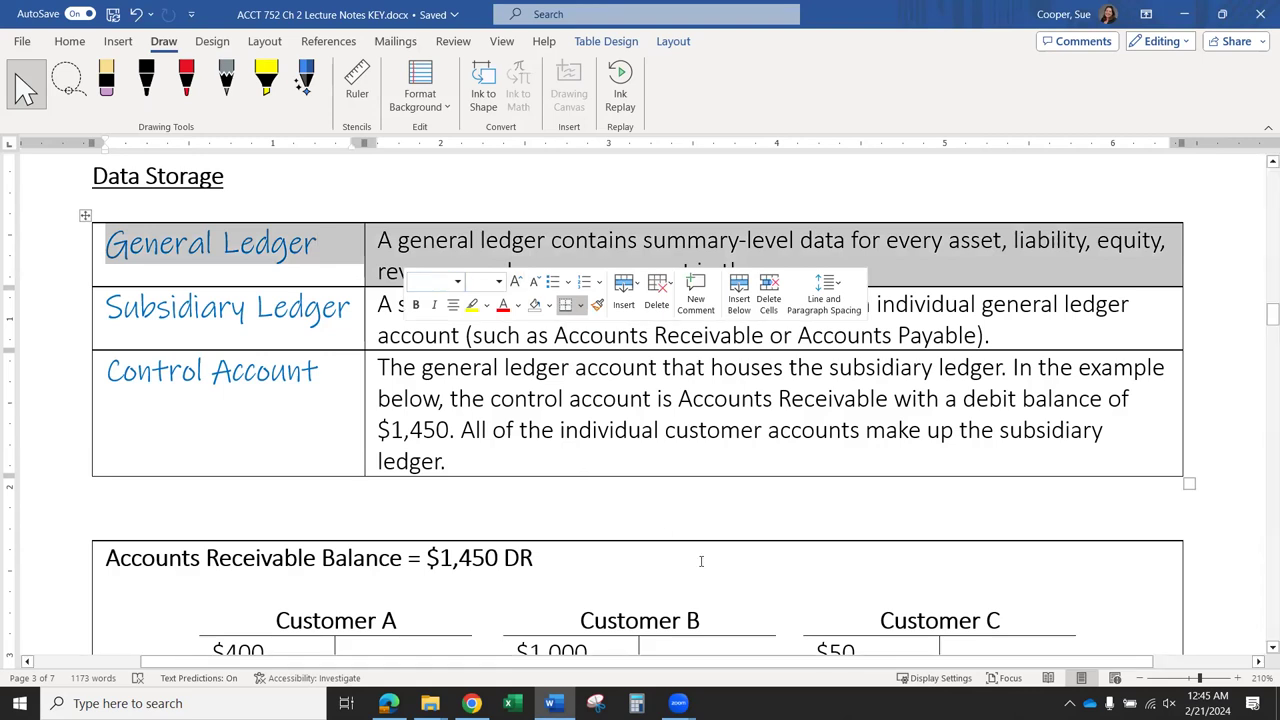
left_click(69, 41)
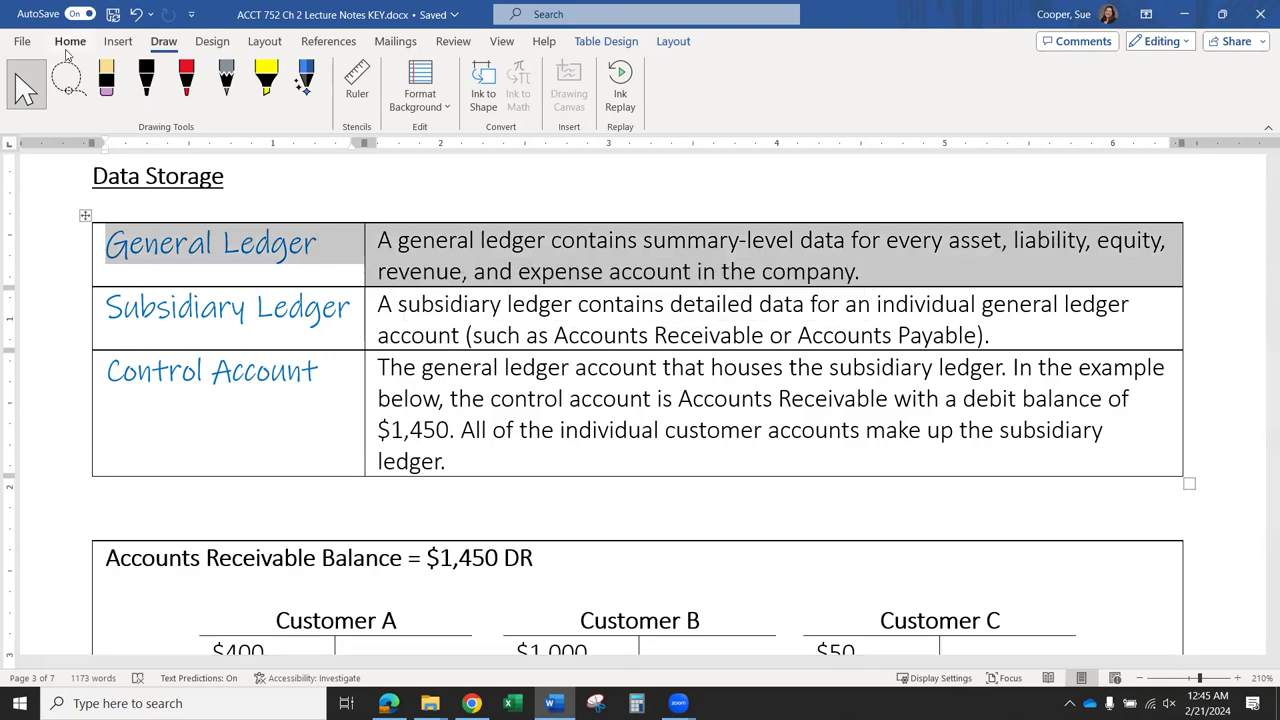
left_click(533, 99)
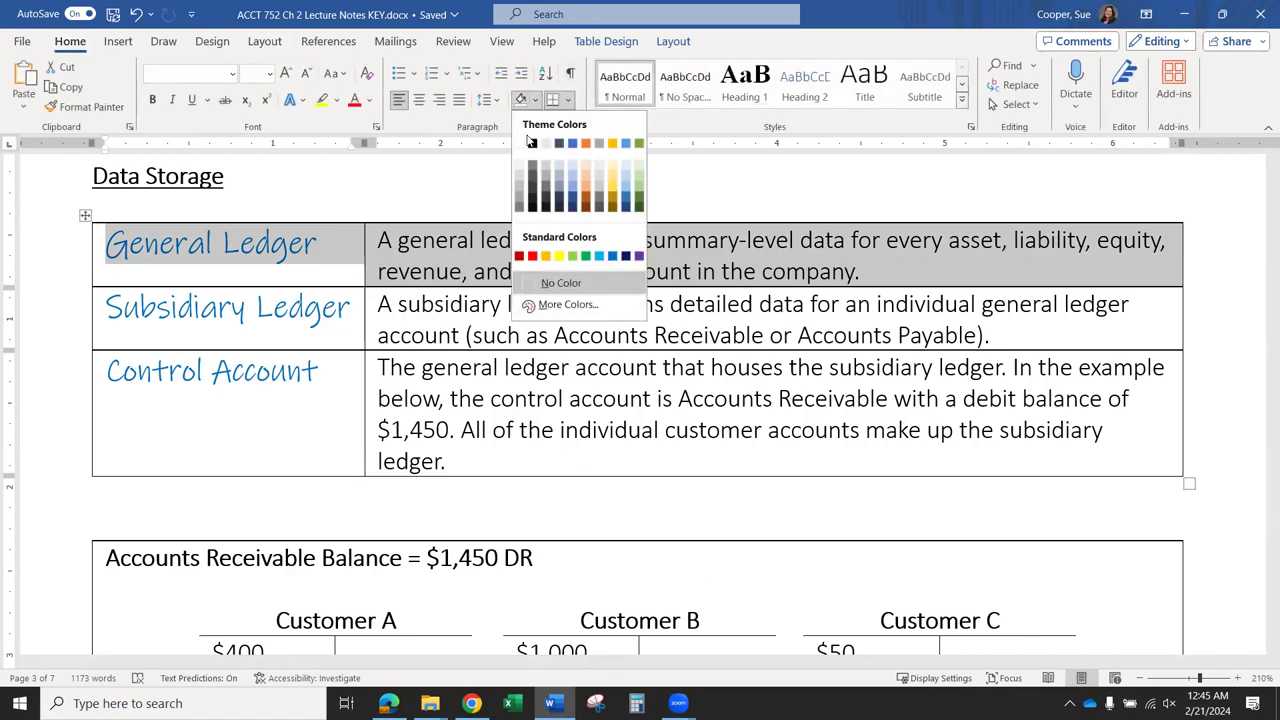
left_click(639, 165)
left_click(720, 242)
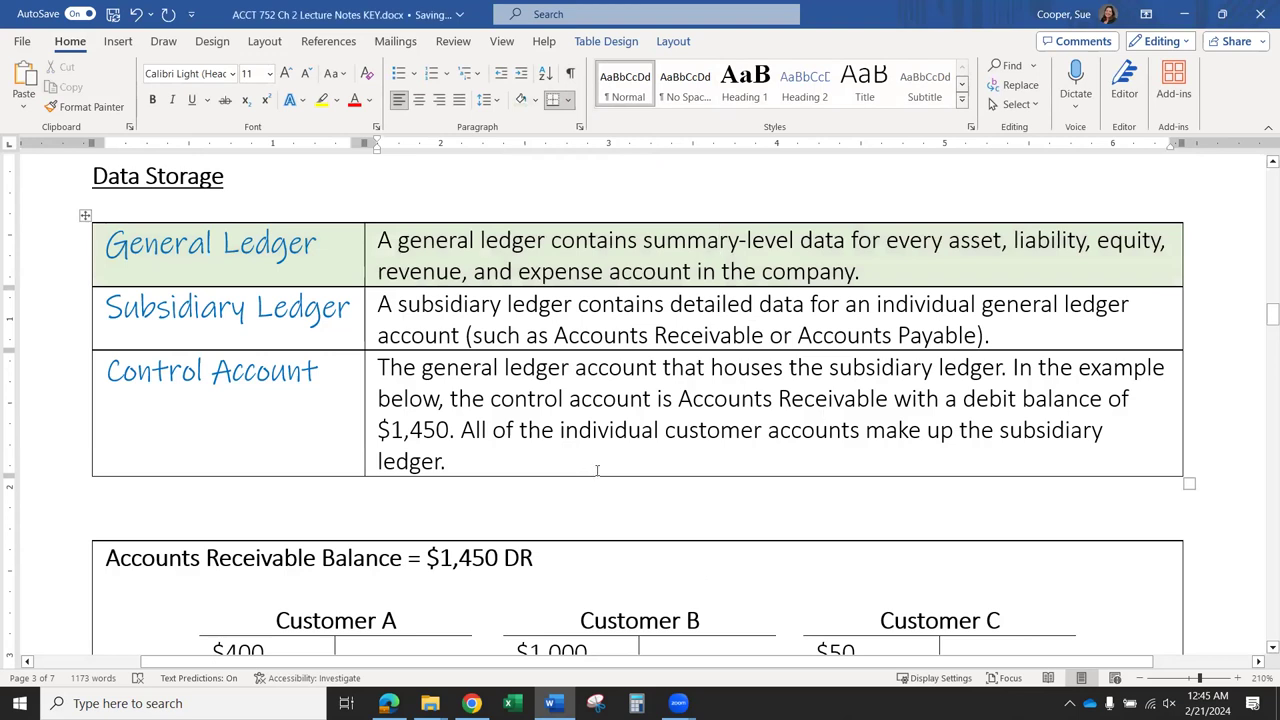
Shade the Subsidiary Ledger row light gold.
left_click(352, 334)
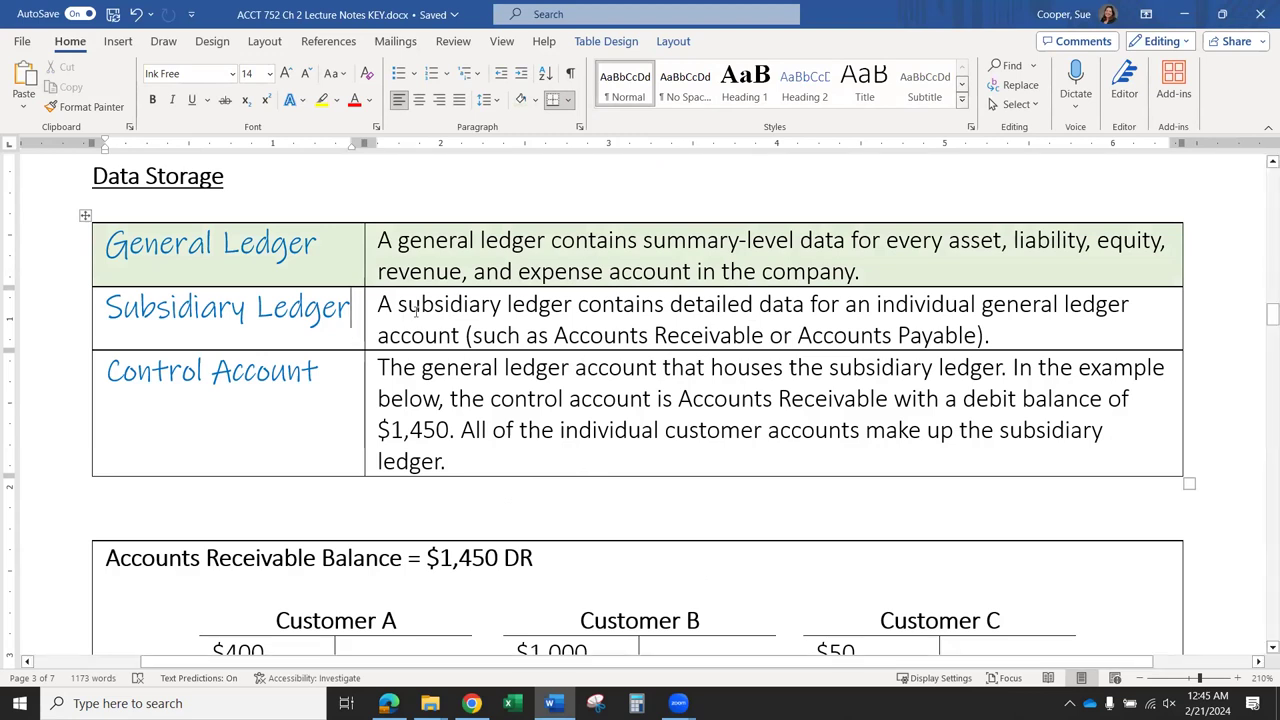
left_click_drag(360, 318, 424, 293)
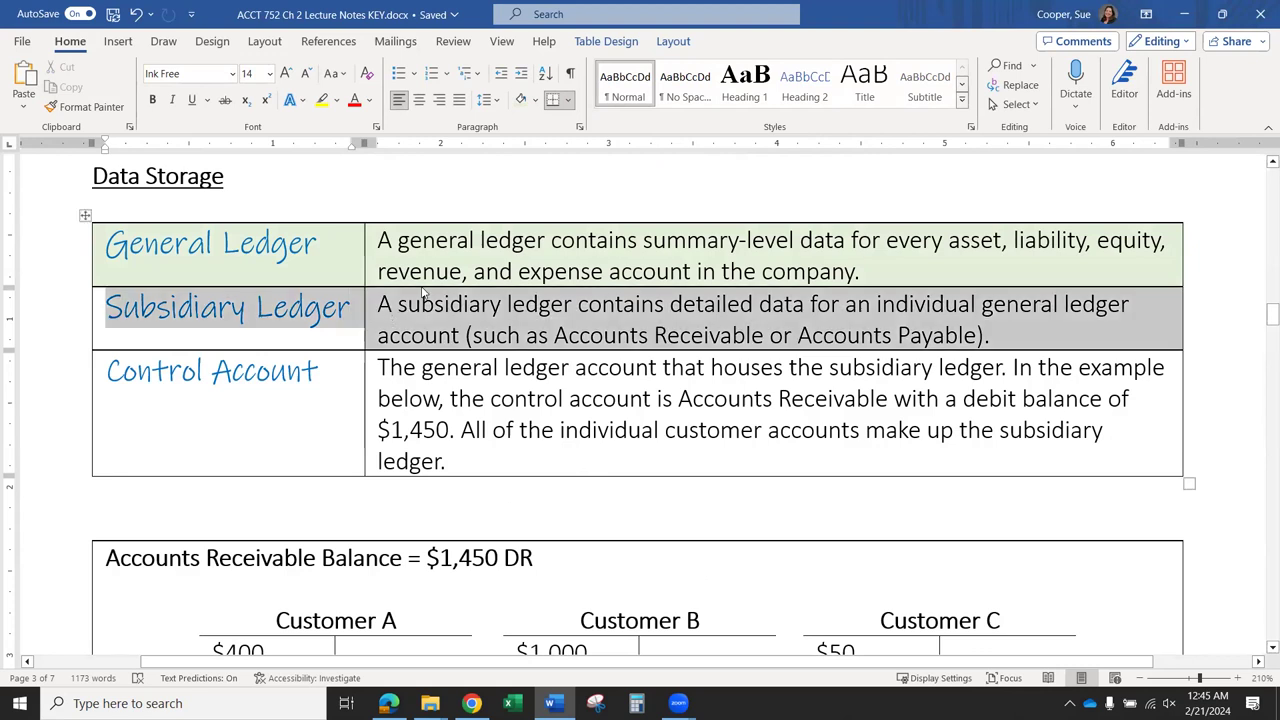
left_click(531, 100)
left_click(614, 174)
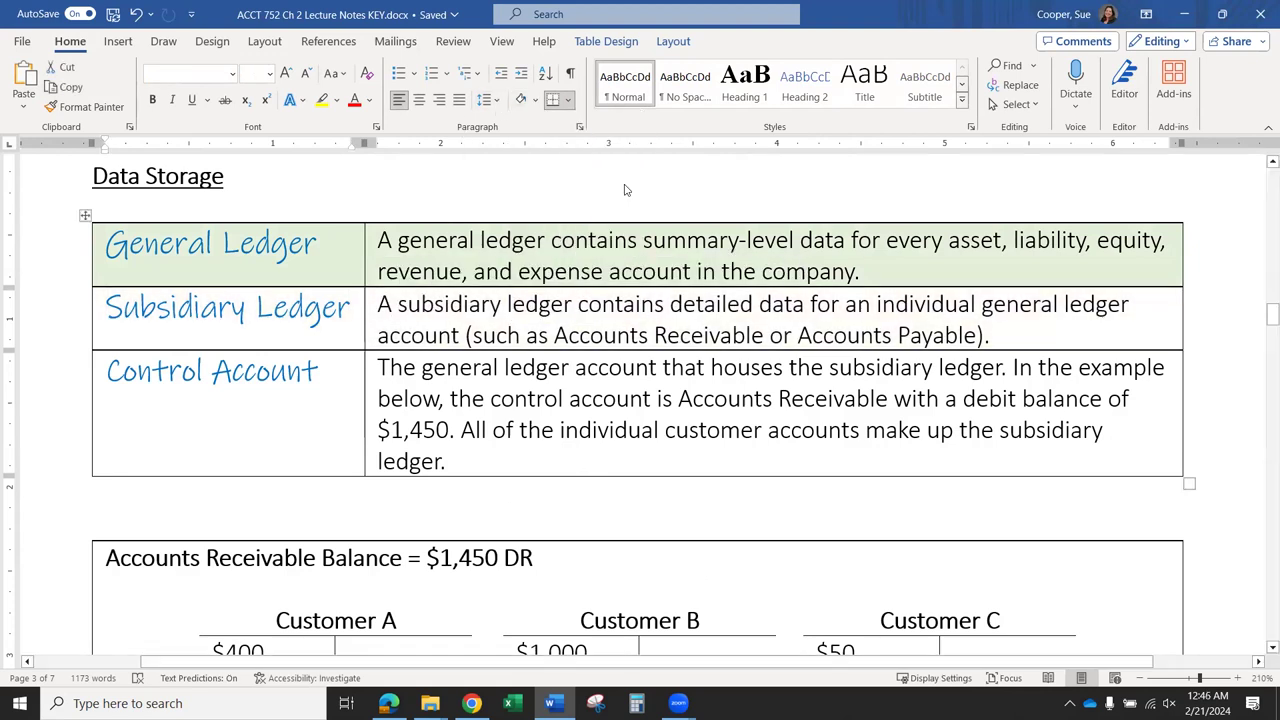
left_click(897, 335)
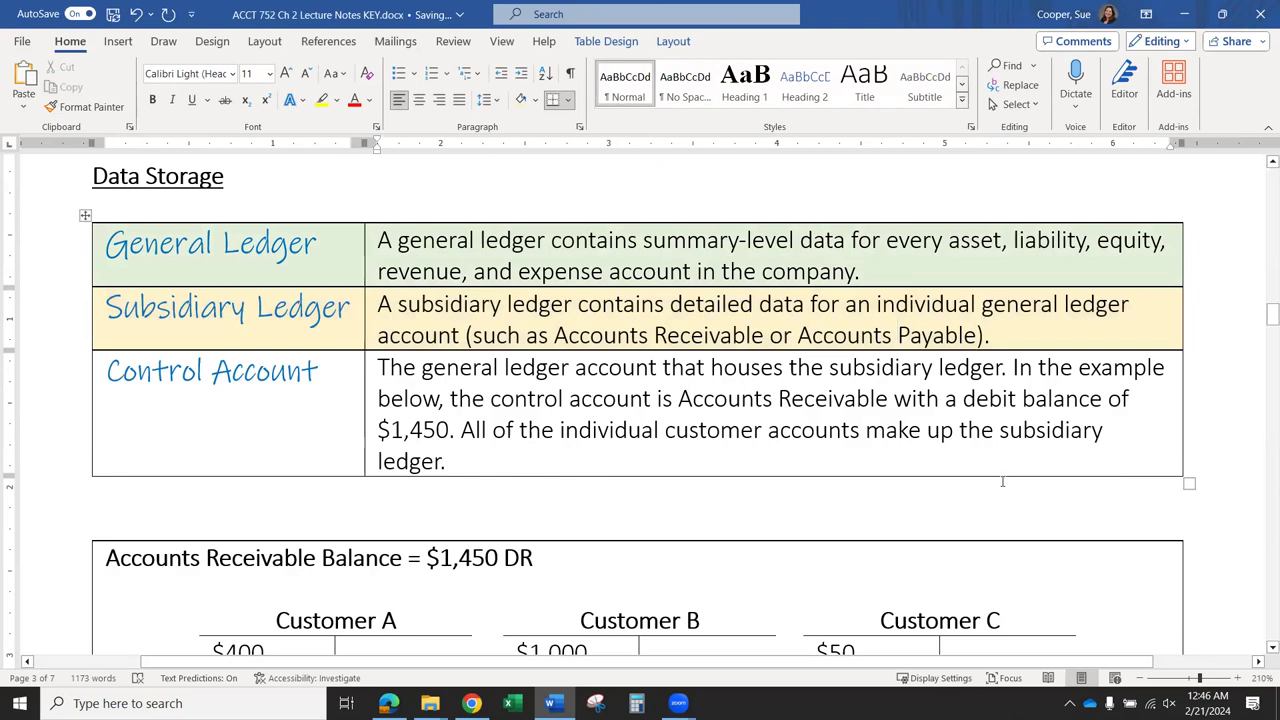
Zoom the page out from 210% to 190% so the ledger table and T-accounts fit.
scroll(640, 490, "down", 3)
scroll(687, 481, "up", 1)
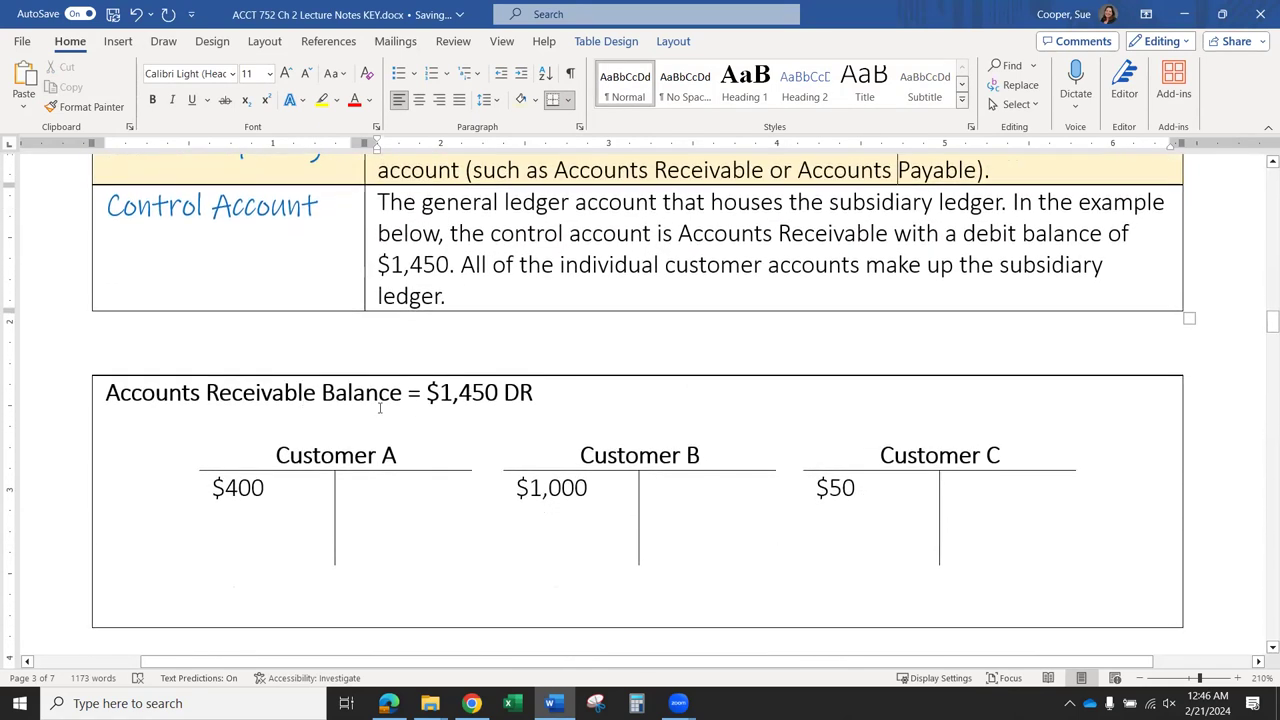
left_click_drag(107, 395, 548, 400)
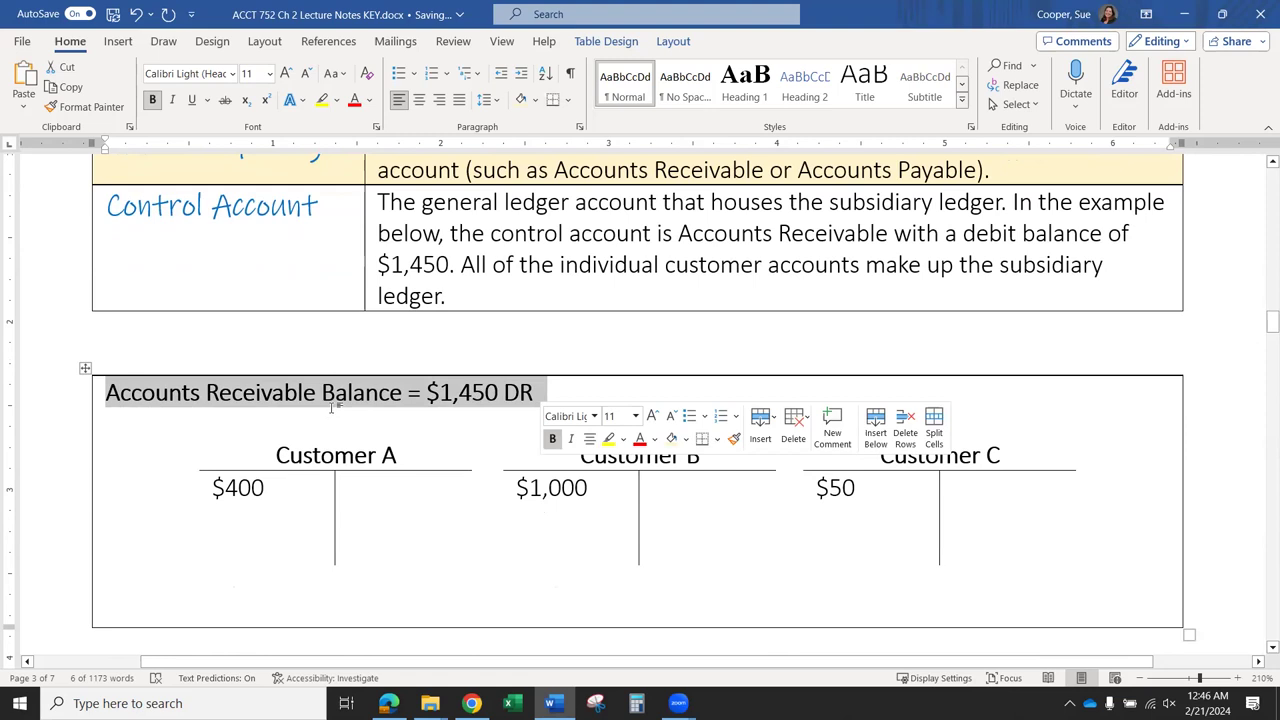
scroll(335, 410, "up", 2)
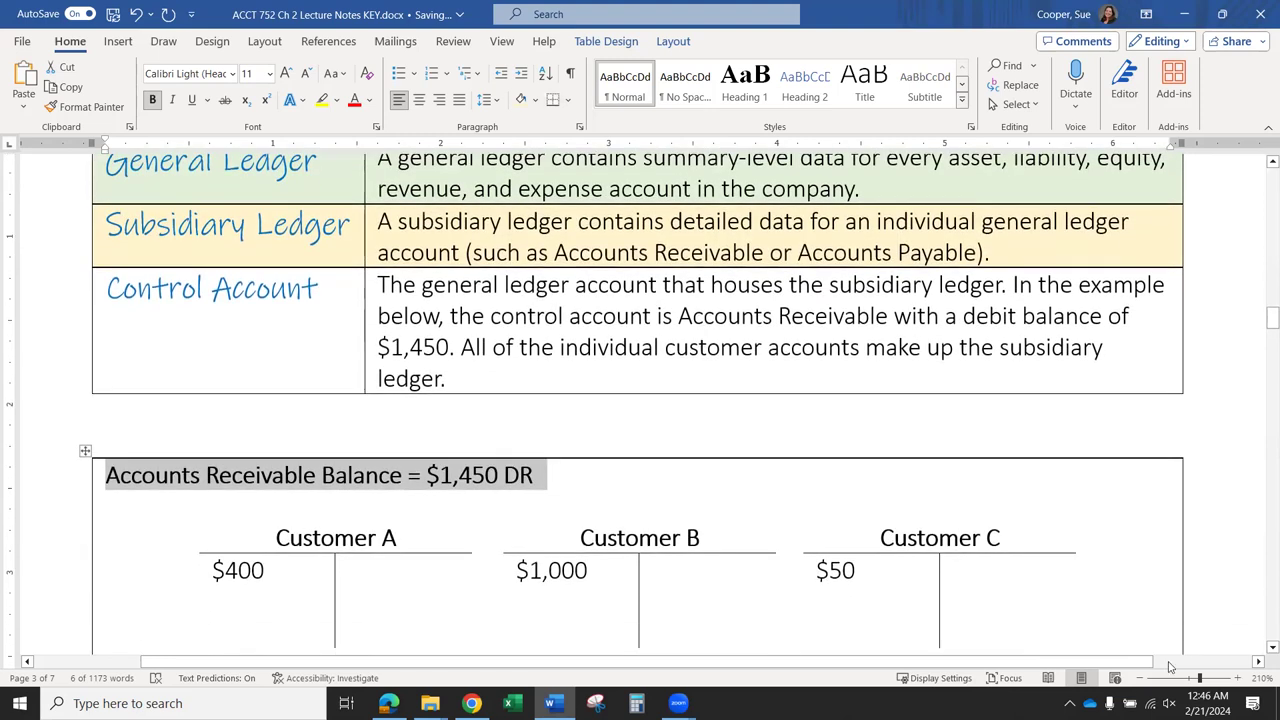
left_click(1137, 678)
left_click(1137, 678)
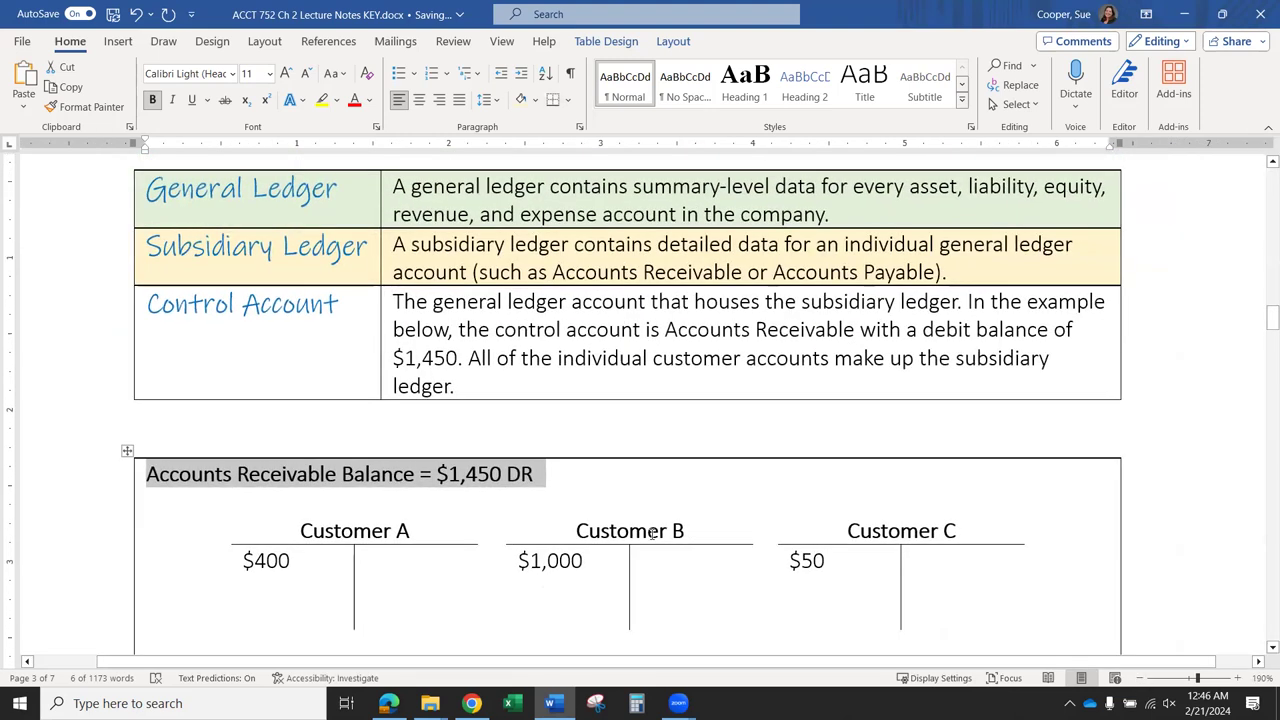
left_click(357, 305)
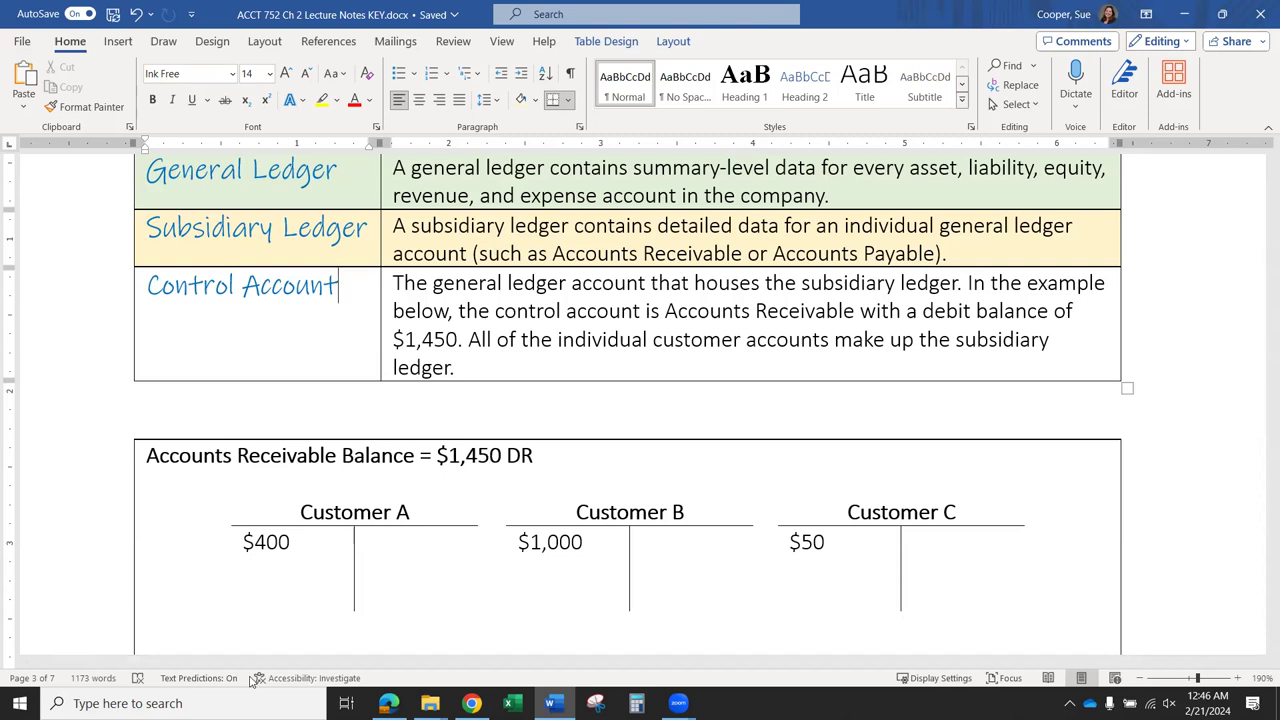
Place the cursor in the Customer A, B and C T-account amounts ($1,000, $50).
left_click(310, 555)
left_click_drag(674, 500, 612, 541)
left_click(612, 541)
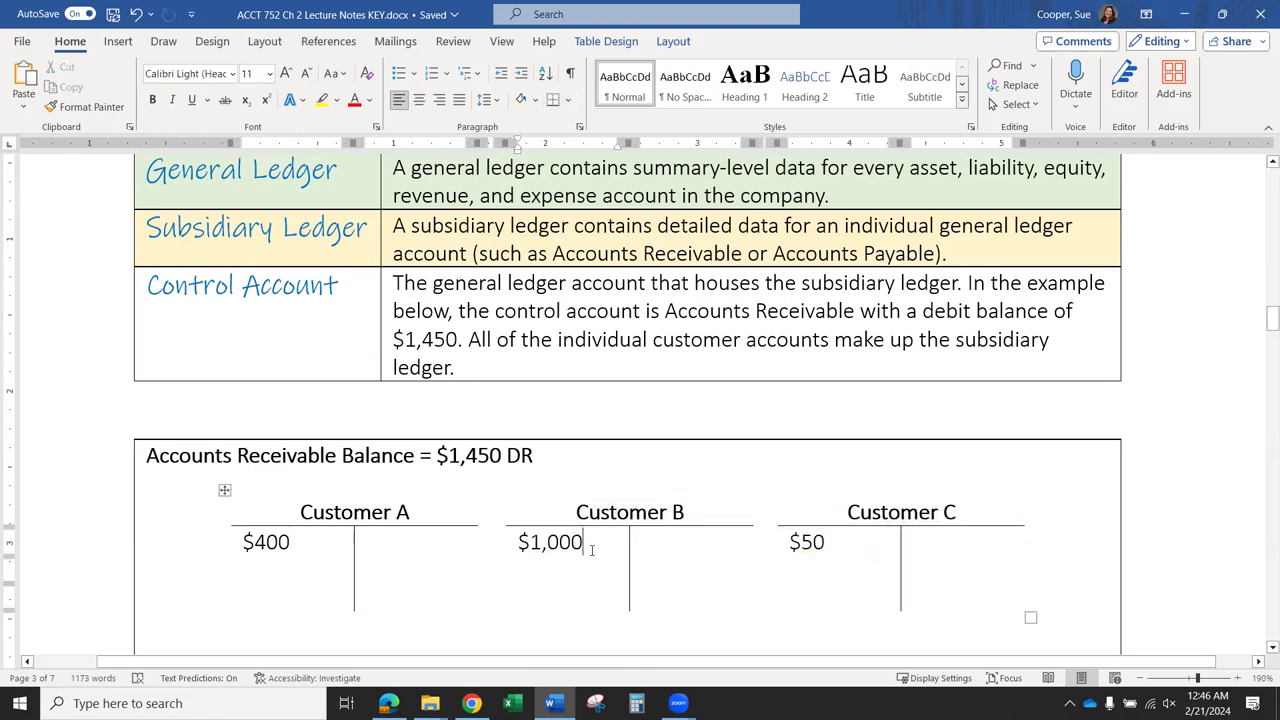
left_click(858, 540)
Apply yellow highlight to 1,450 DR and the Customer A, B, C amounts 400, 1,000 and 50.
left_click_drag(534, 455, 447, 456)
left_click(323, 100)
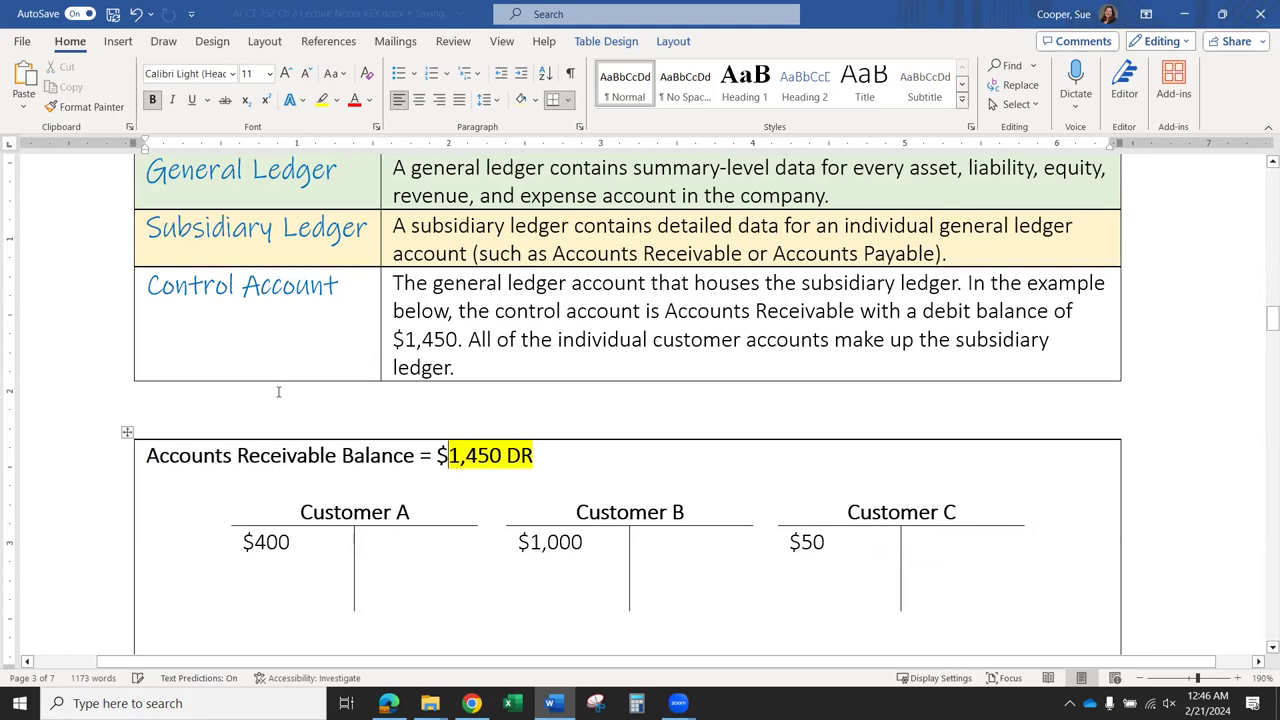
left_click_drag(255, 541, 292, 541)
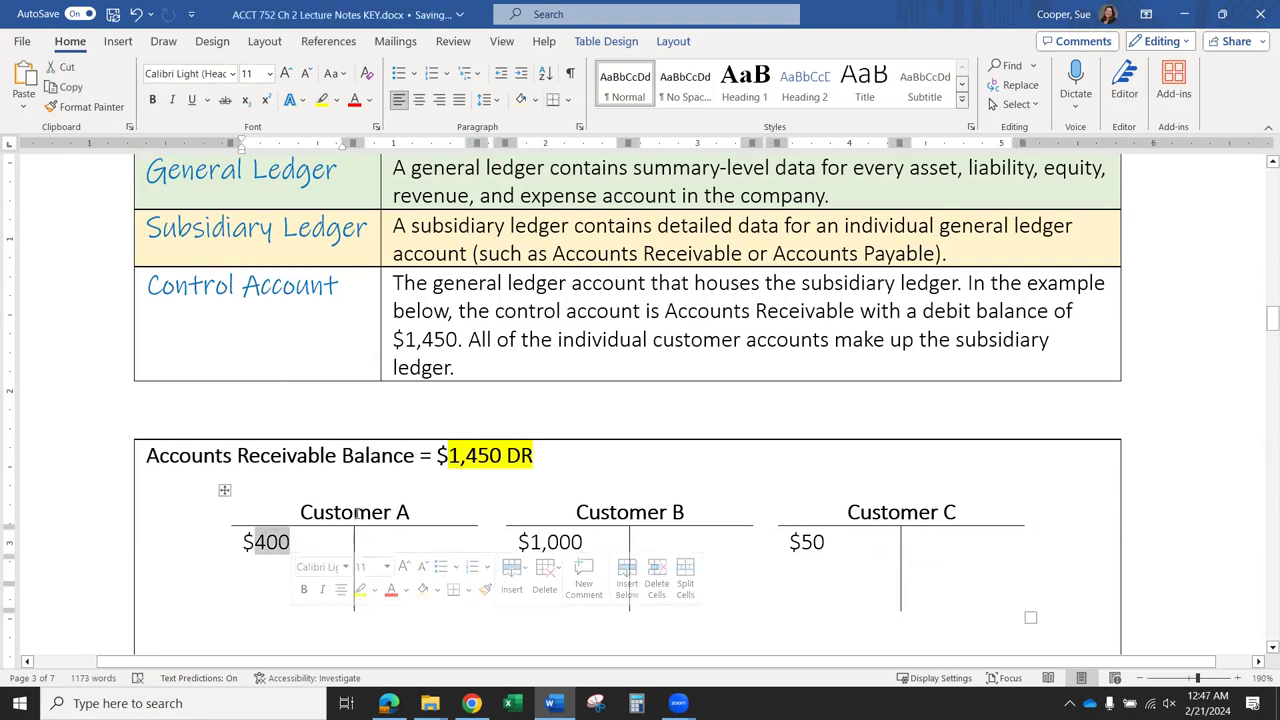
left_click(362, 590)
left_click_drag(537, 541, 583, 541)
key("Left")
key("shift+Right")
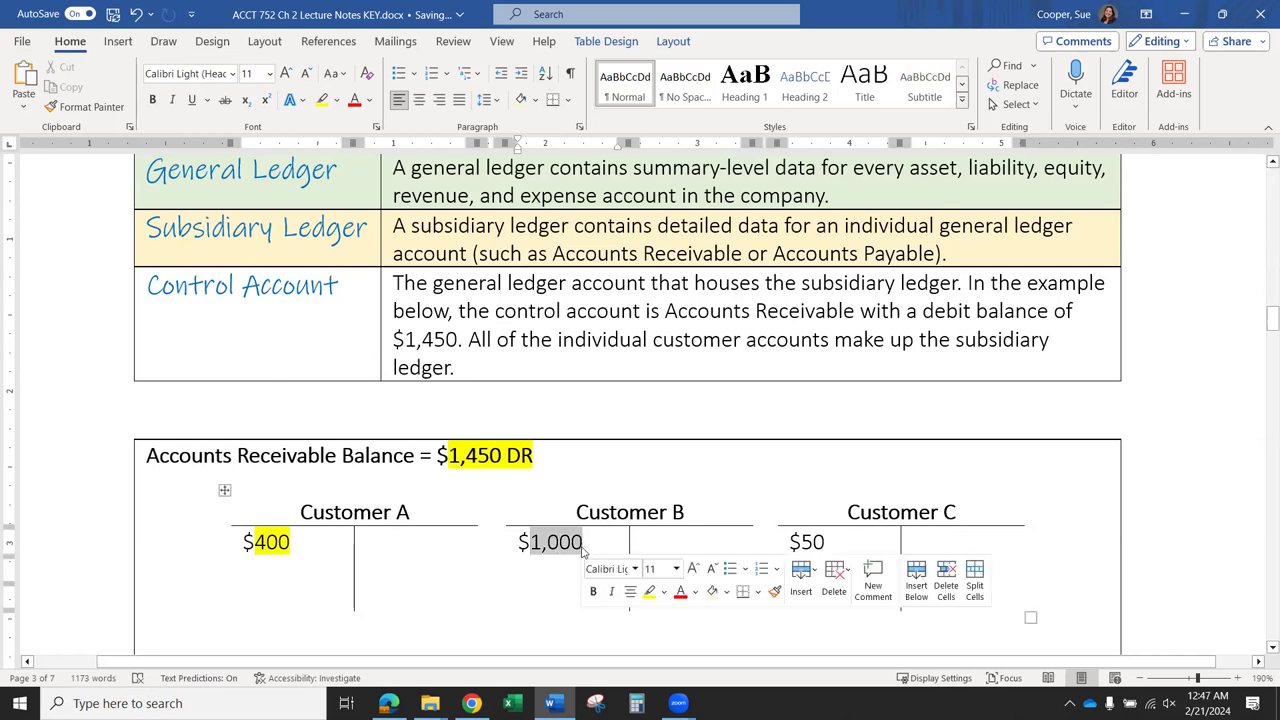
left_click(649, 591)
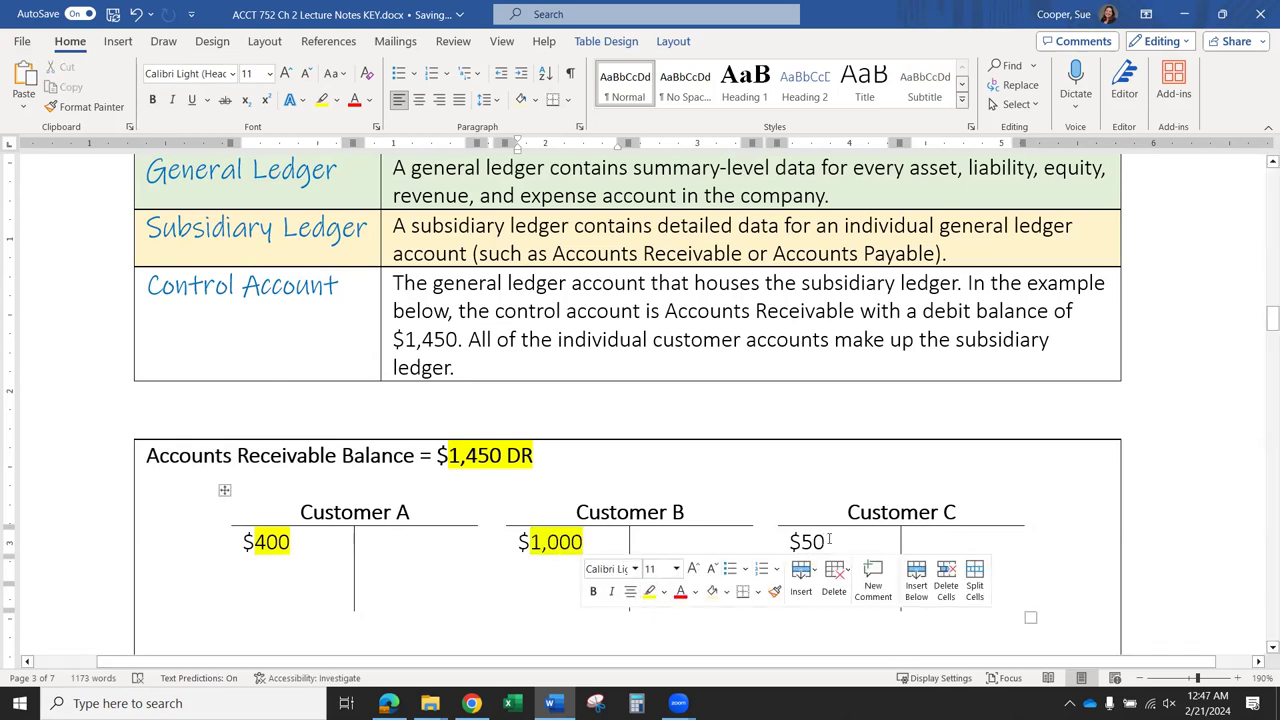
left_click_drag(826, 542, 797, 542)
left_click(866, 593)
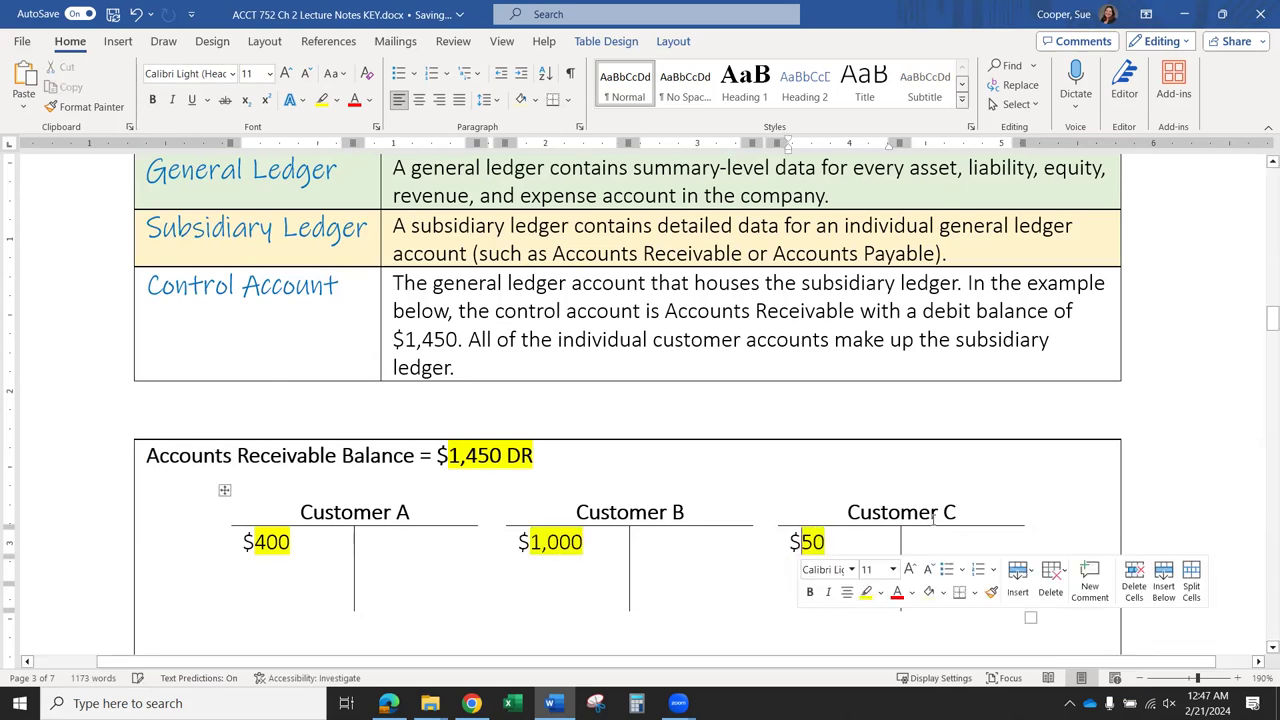
left_click(989, 514)
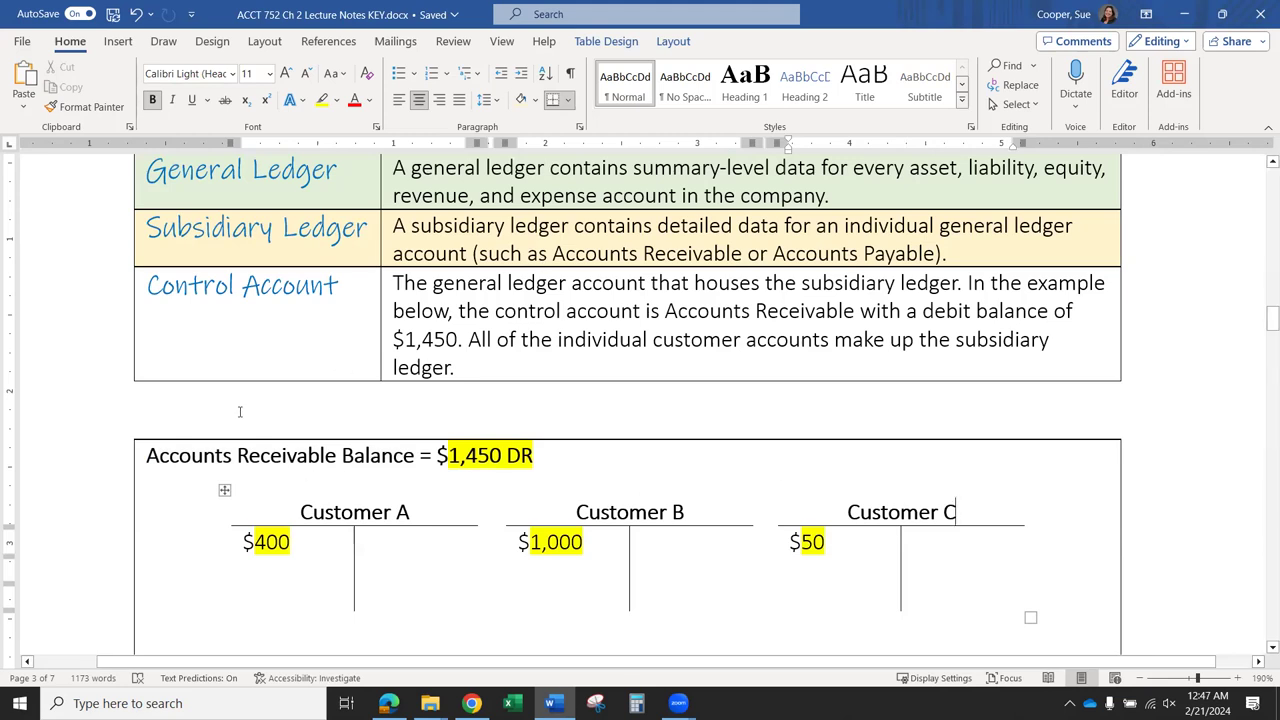
scroll(318, 409, "up", 1)
scroll(318, 409, "up", 1)
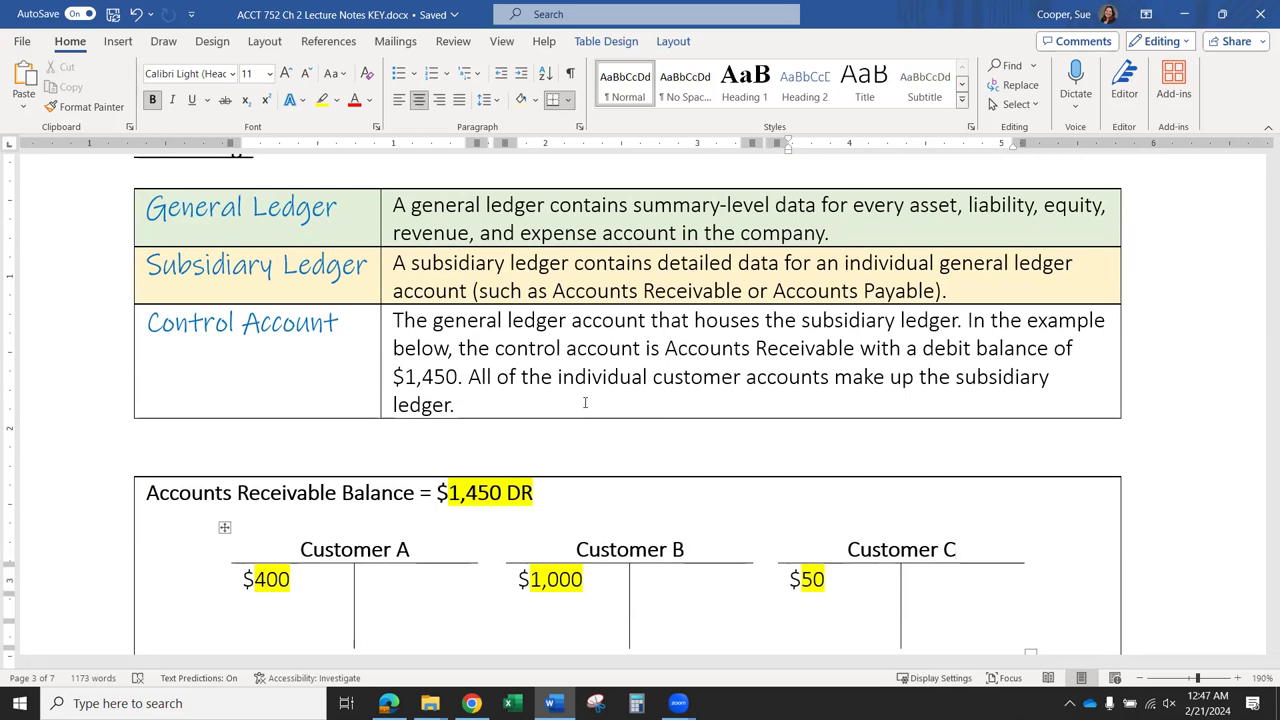
Scroll down past the T-accounts to the Coding table's Chart of Accounts row.
scroll(888, 522, "down", 7)
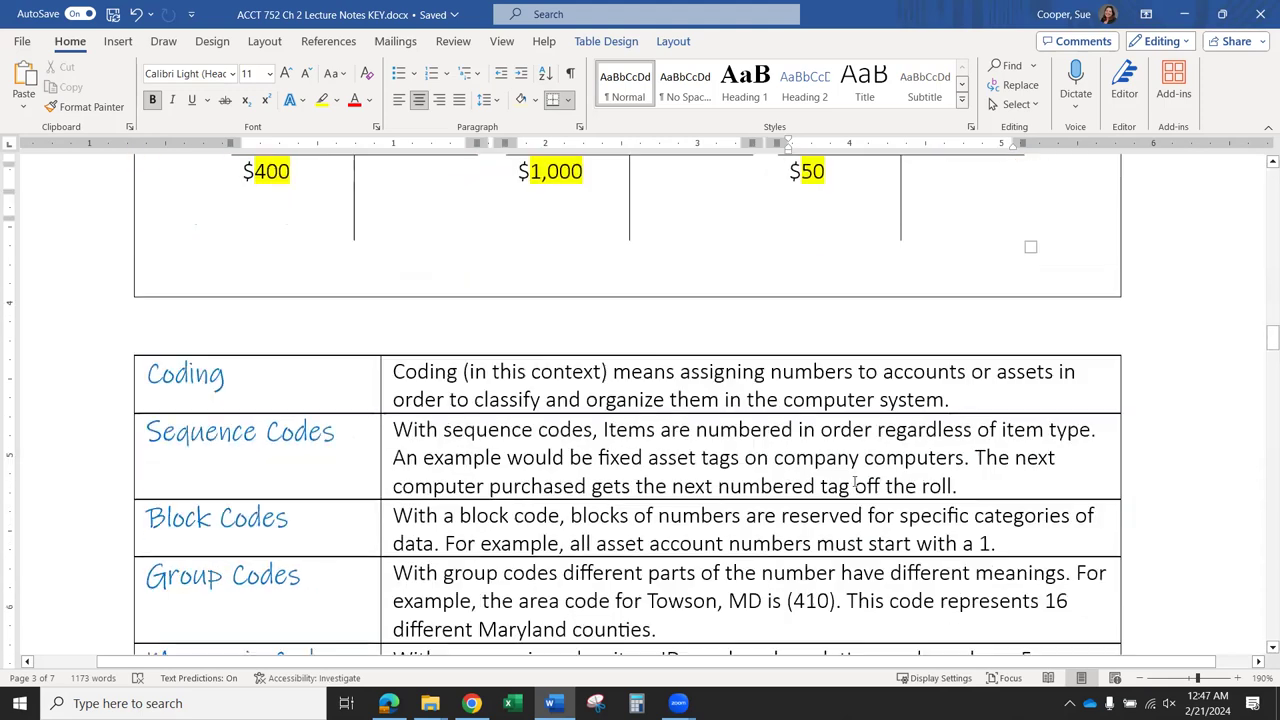
scroll(855, 480, "down", 3)
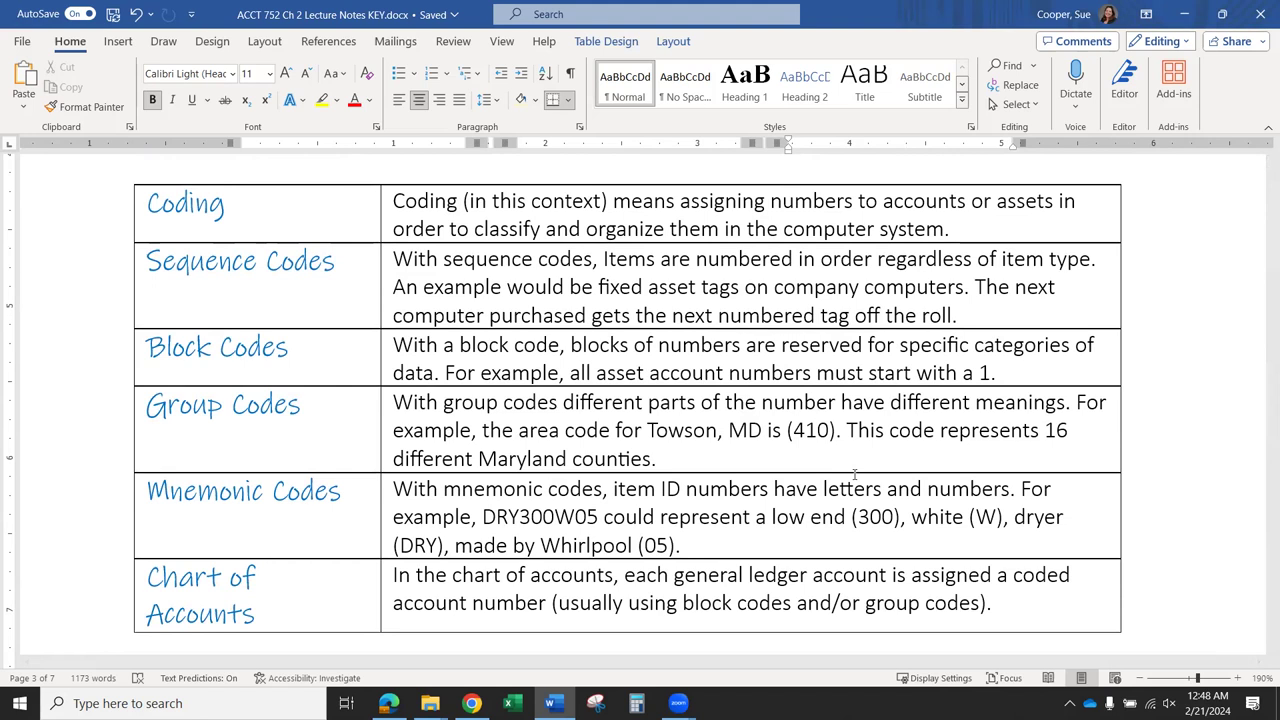
Shade the Chart of Accounts row yellow, then repeat the same shading on the Coding row with F4.
left_click_drag(264, 580, 465, 592)
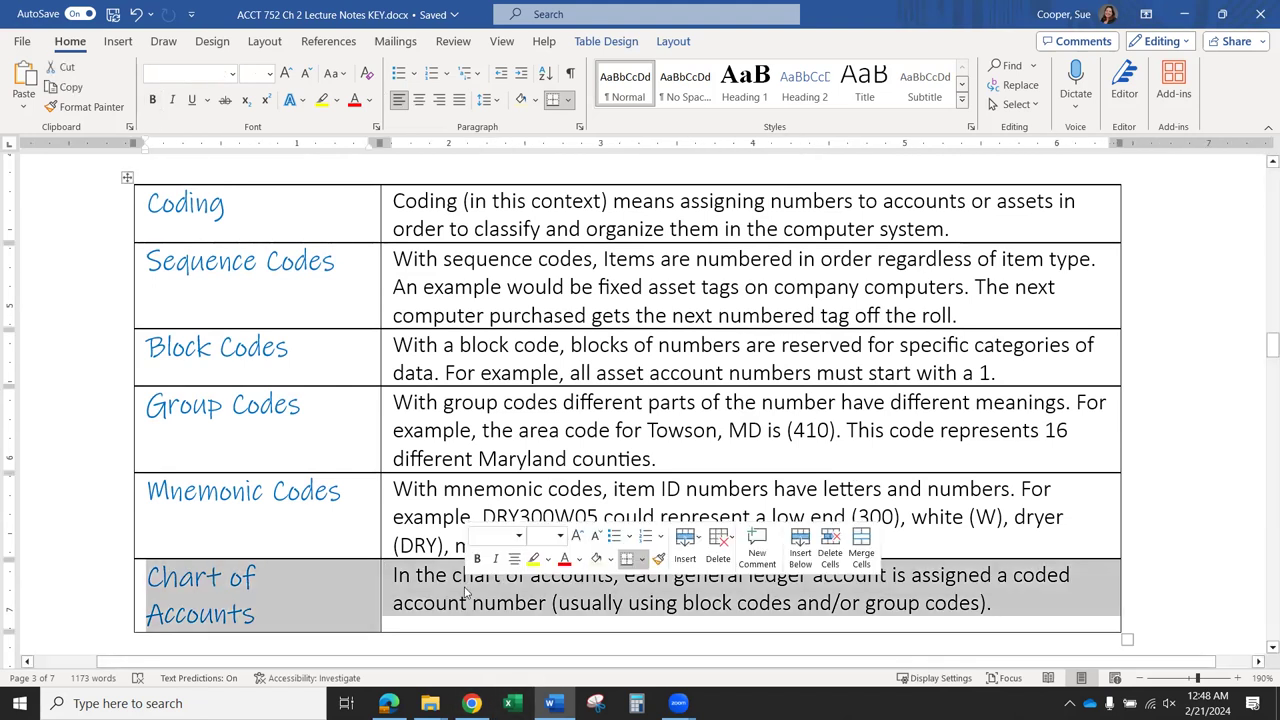
left_click(596, 559)
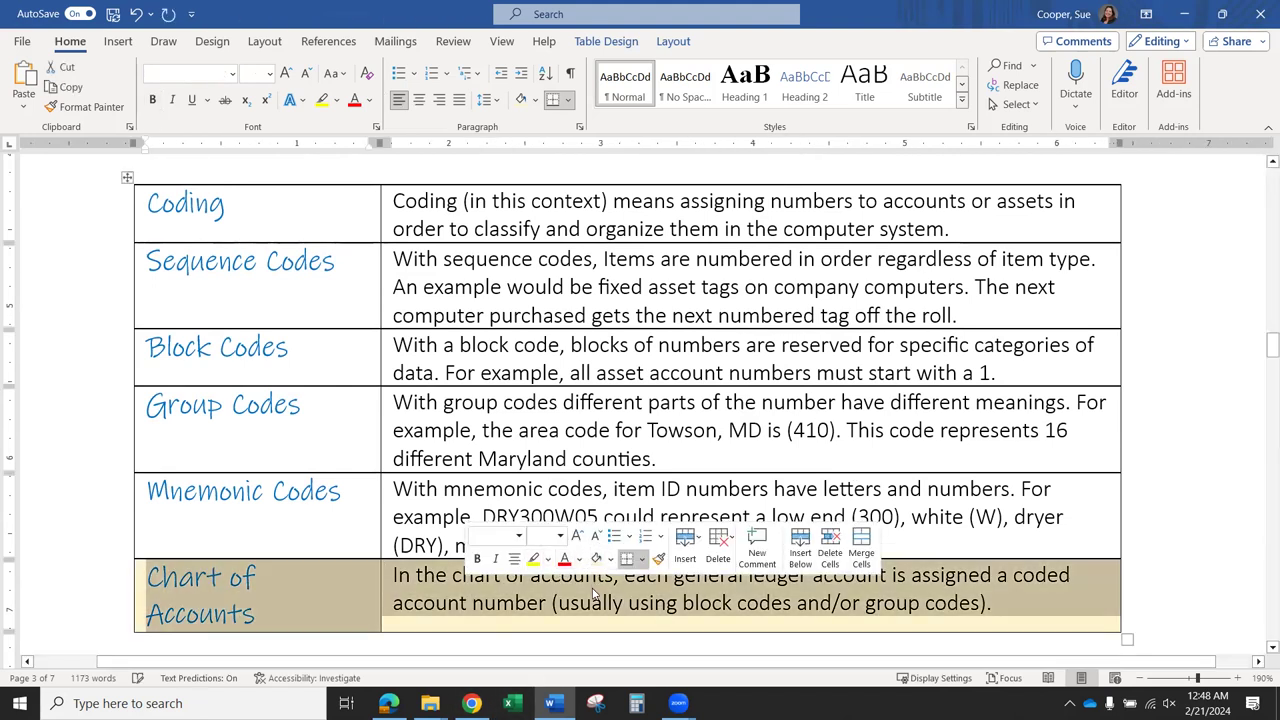
left_click(594, 594)
scroll(418, 441, "up", 5)
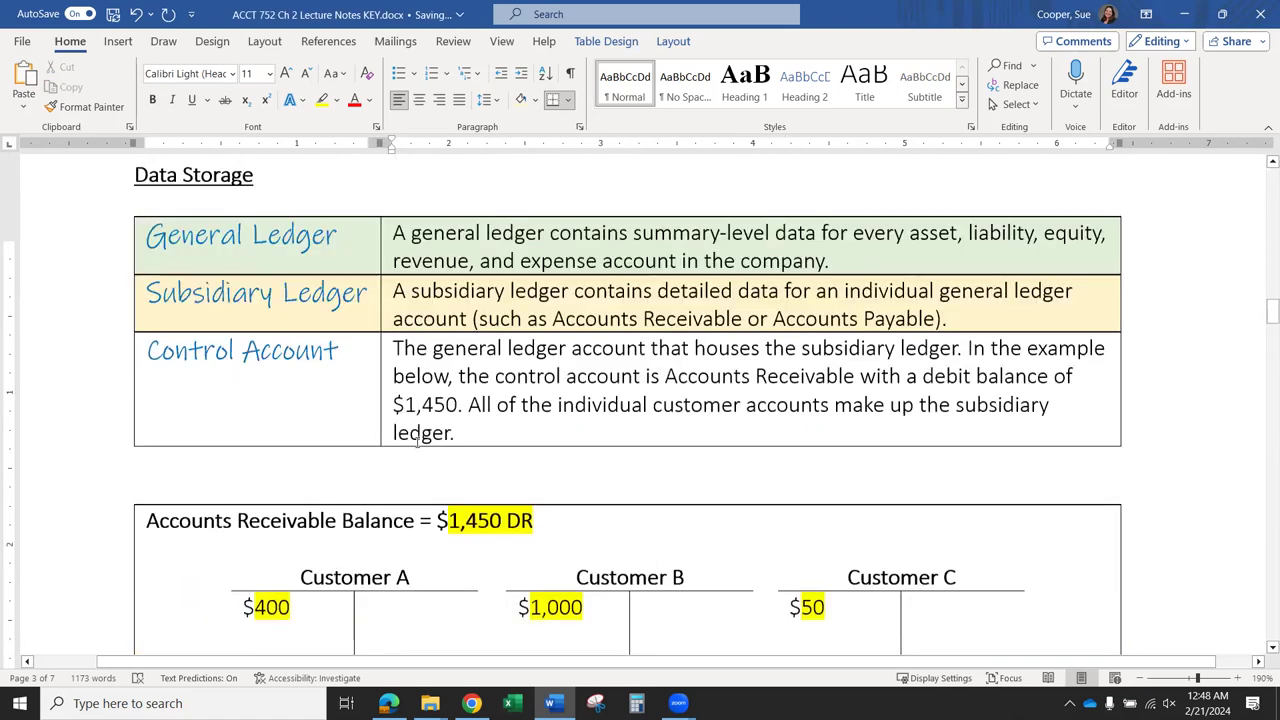
scroll(418, 441, "up", 1)
scroll(565, 540, "down", 6)
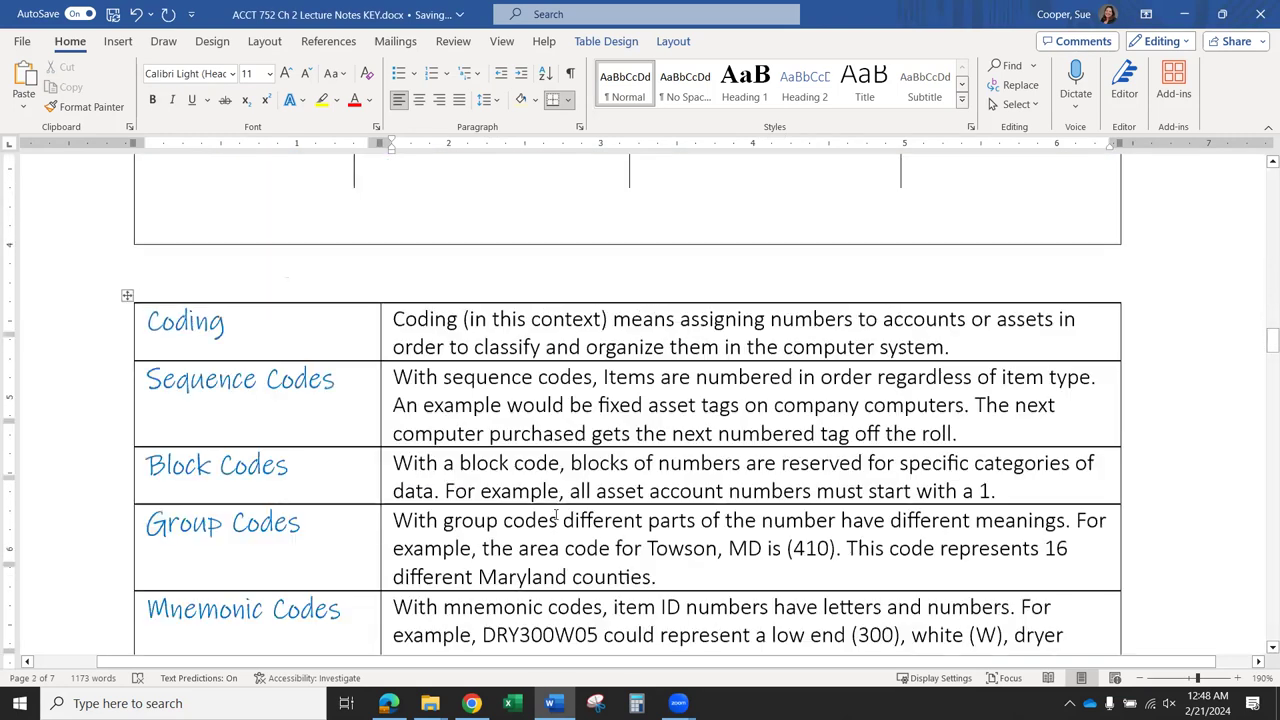
scroll(556, 516, "down", 2)
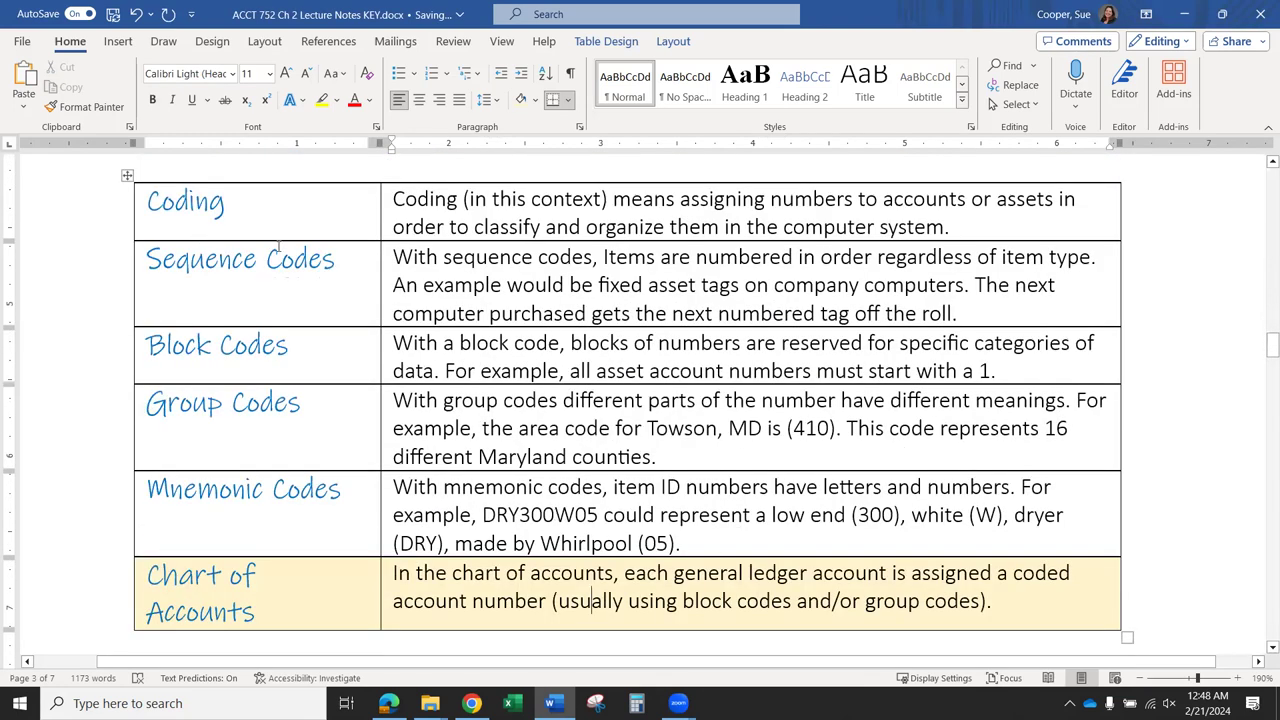
left_click(128, 210)
key("F4")
left_click(572, 257)
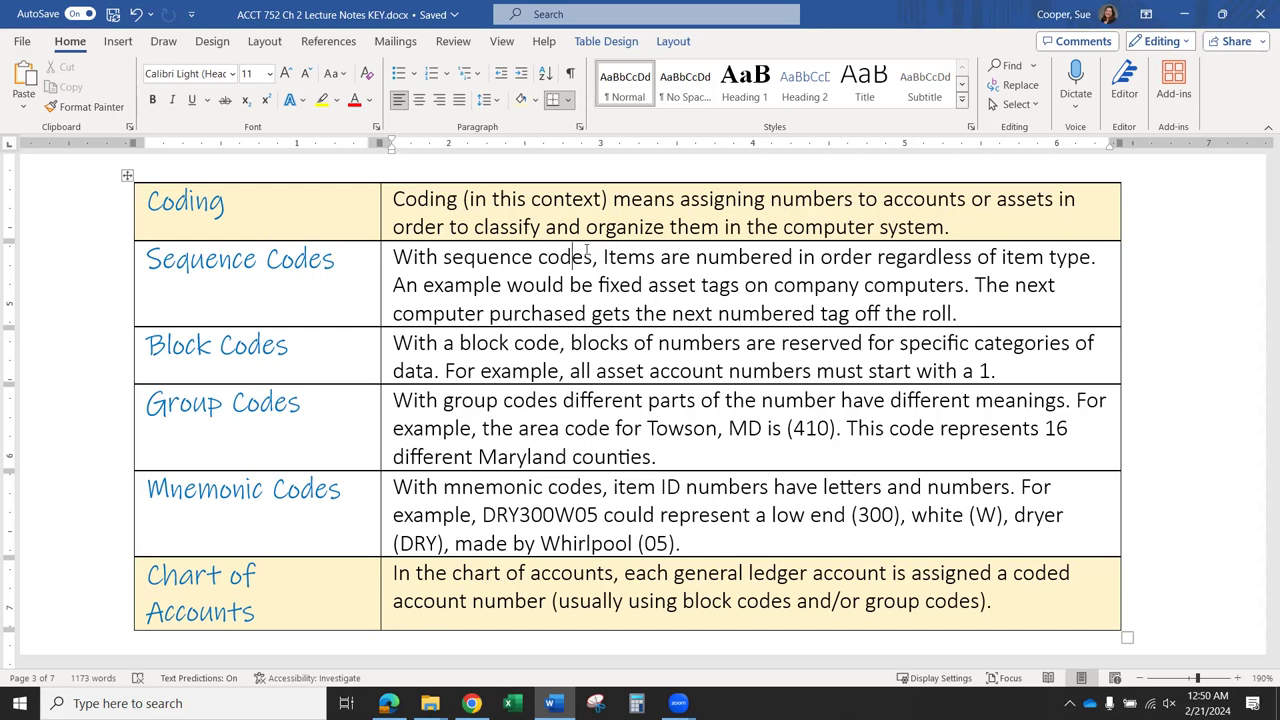
left_click(320, 296)
left_click(327, 410)
Click on the Mnemonic Codes term in the codes table.
left_click(346, 494)
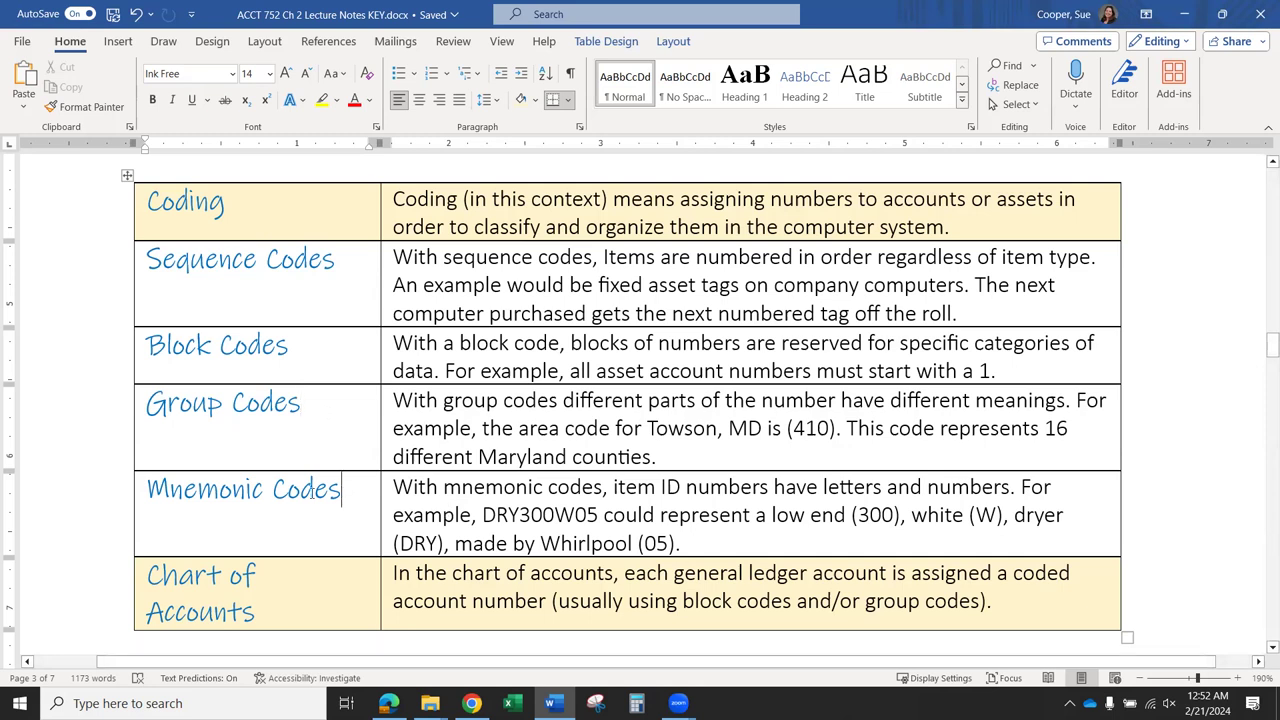
left_click(197, 490)
Shade the 100-199 Current assets header row yellow.
scroll(1188, 490, "down", 3)
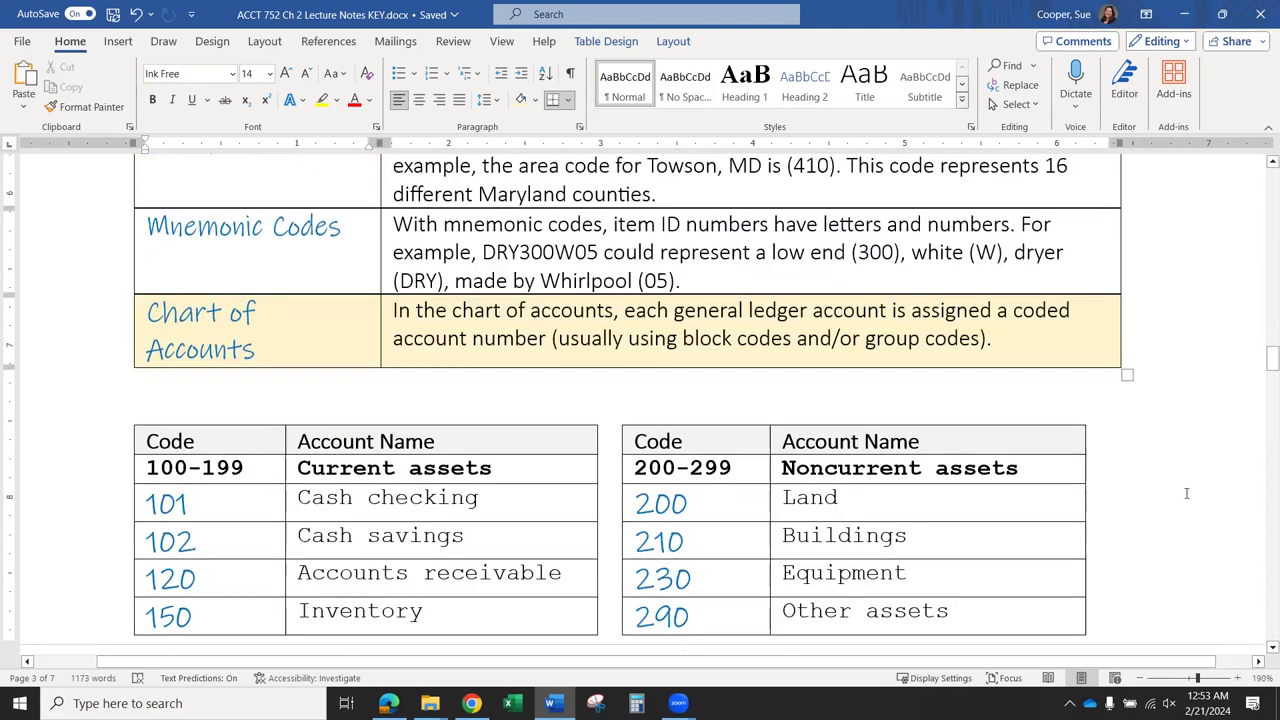
scroll(1104, 515, "up", 1)
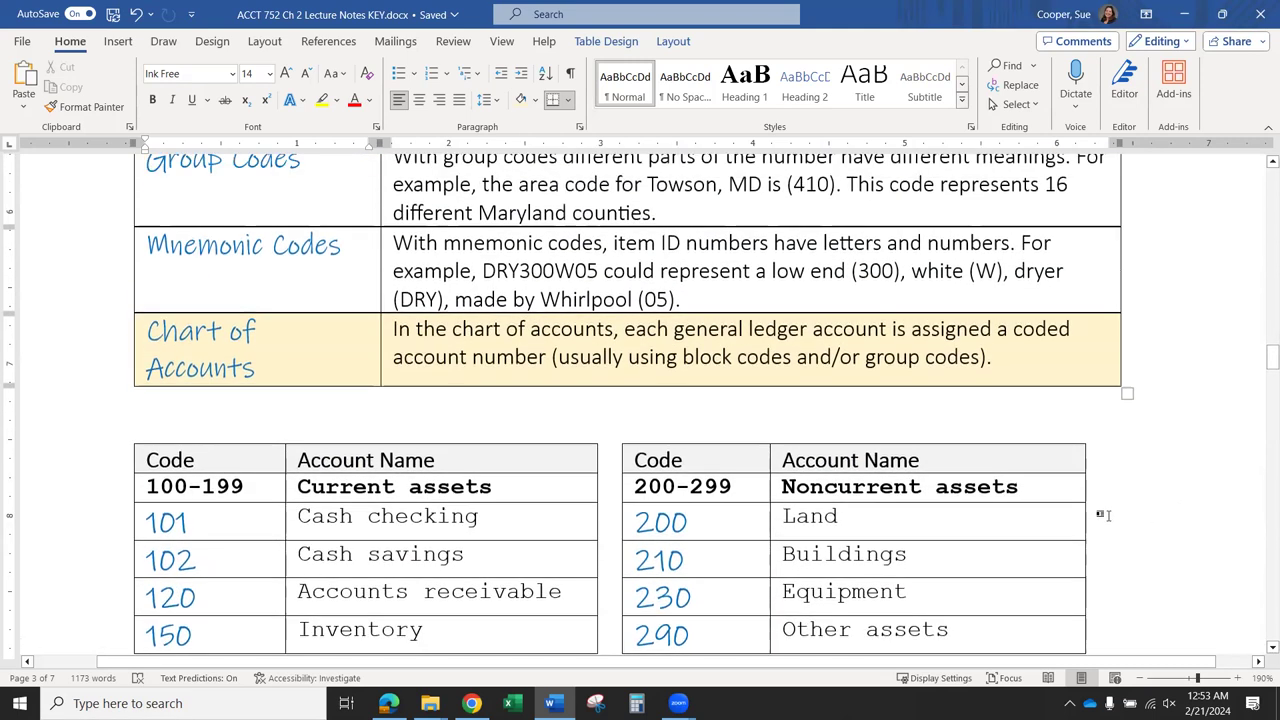
scroll(1090, 513, "down", 1)
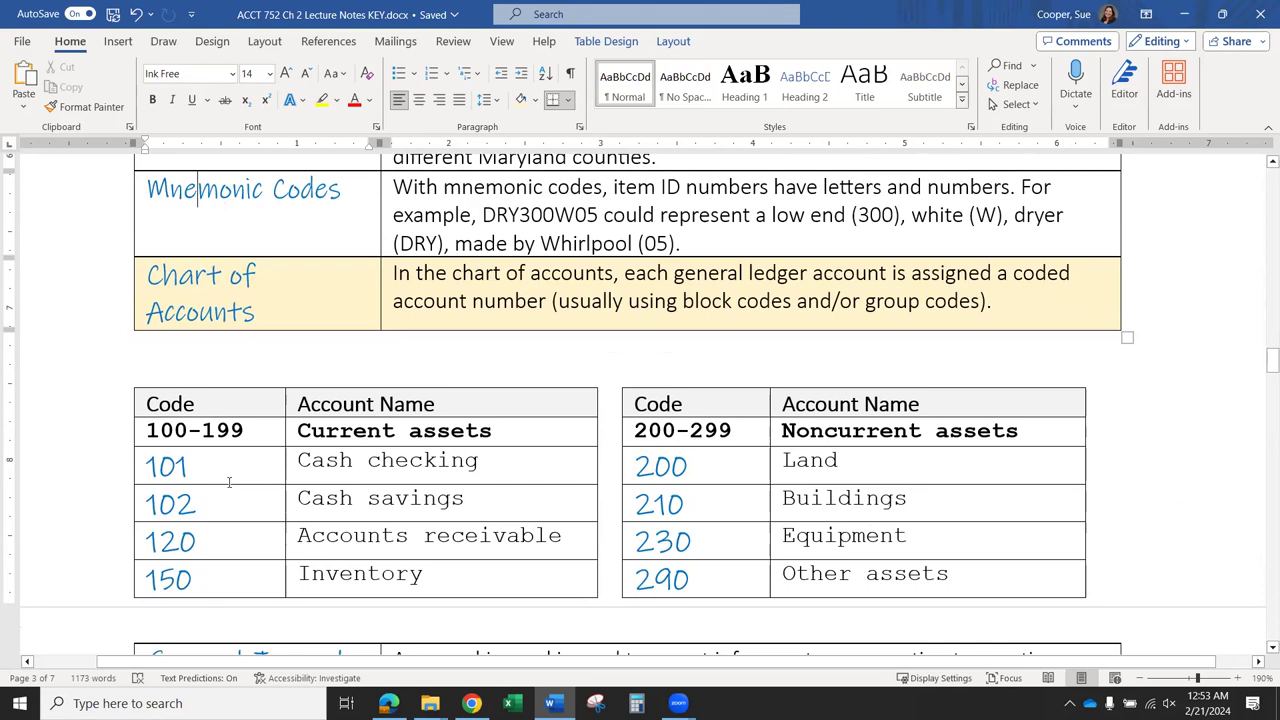
left_click_drag(228, 482, 232, 578)
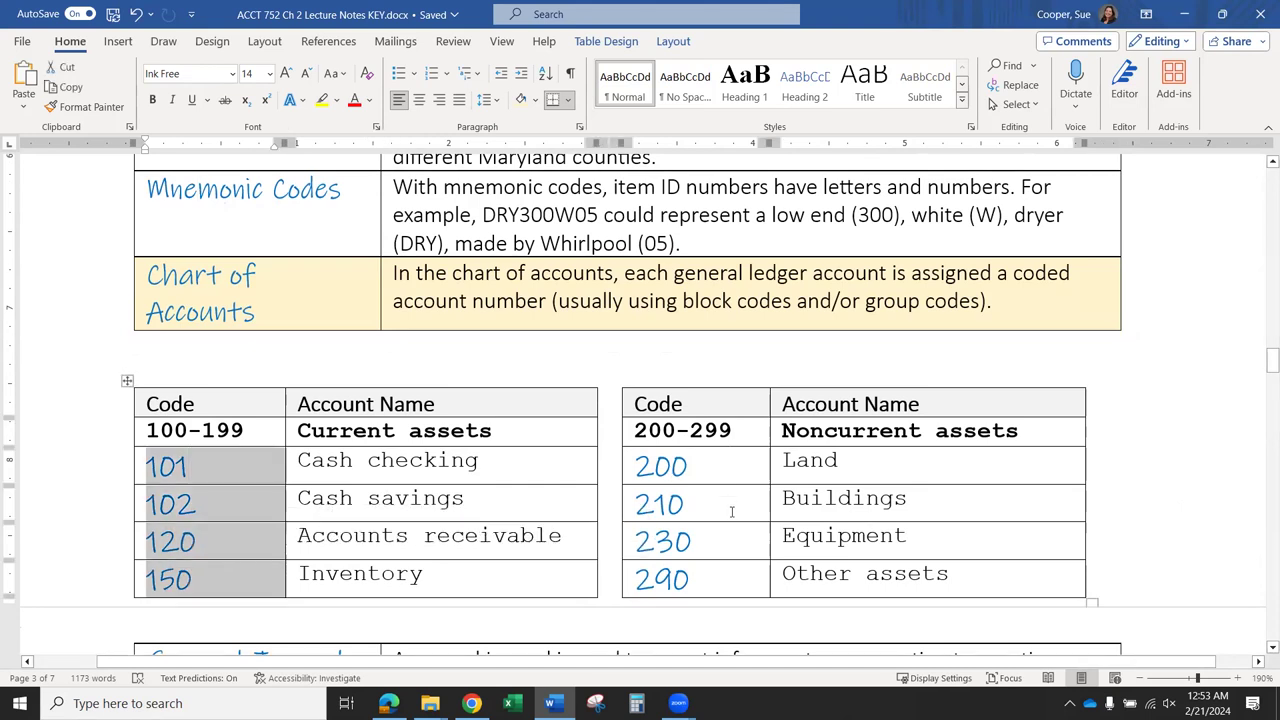
left_click_drag(700, 468, 700, 582)
left_click(290, 470)
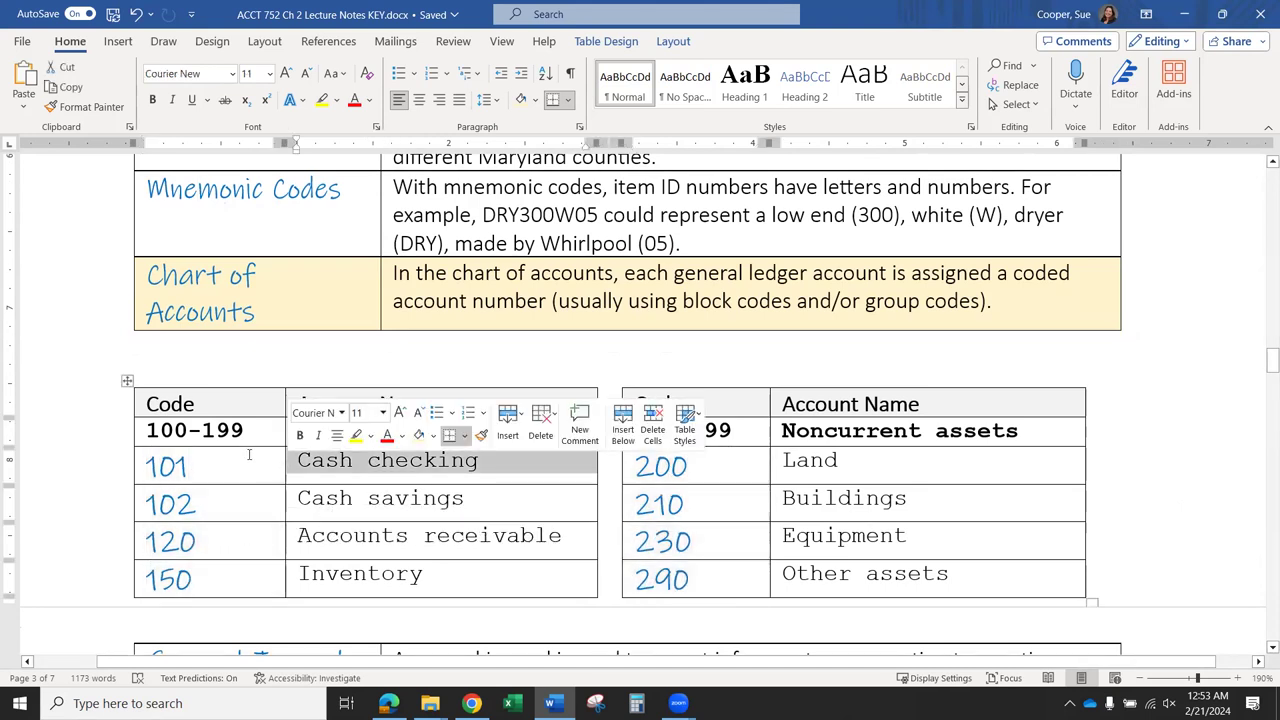
left_click(249, 455)
left_click_drag(244, 432, 349, 425)
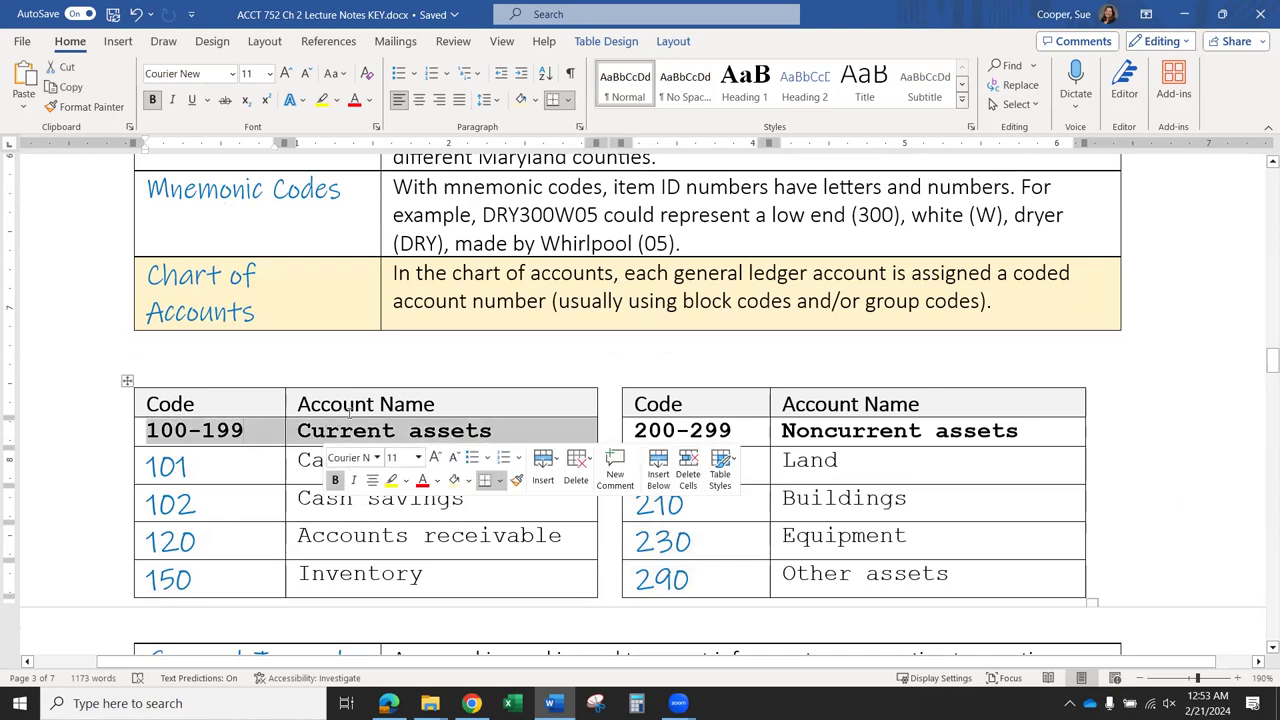
left_click(520, 99)
left_click(737, 432)
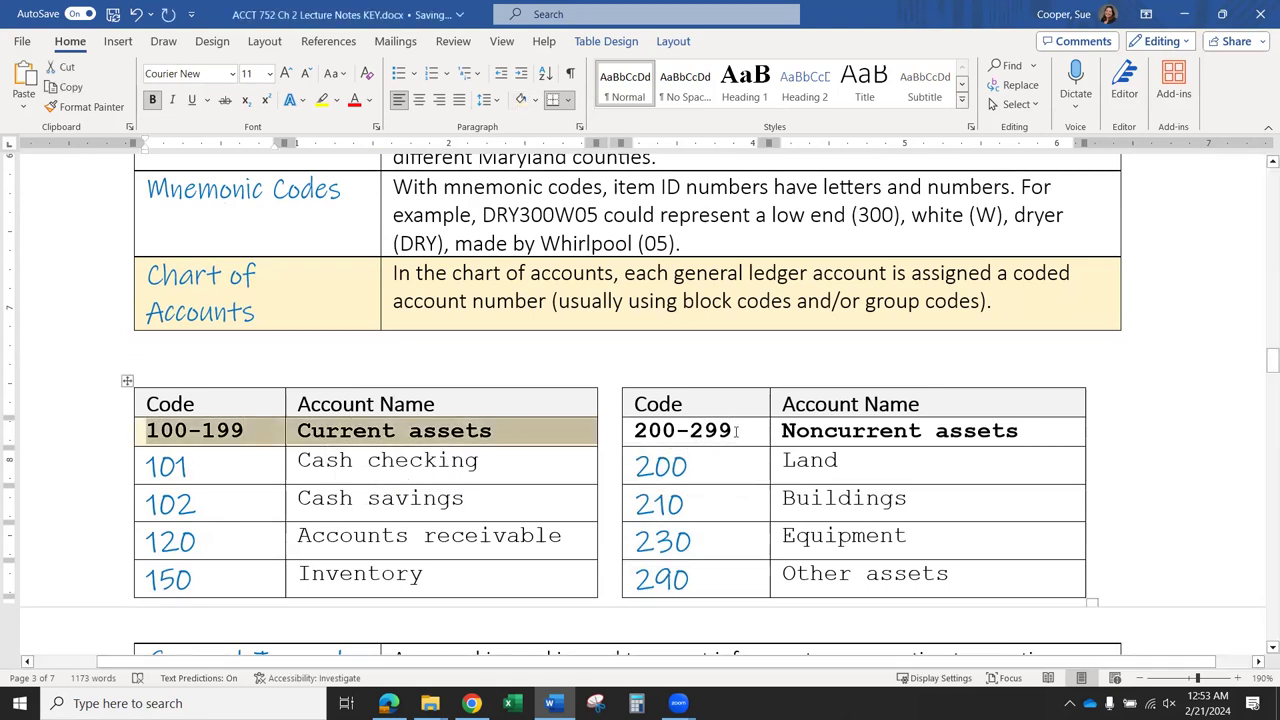
Give the 200-299 Noncurrent assets header row the same yellow shading.
left_click_drag(737, 432, 850, 432)
left_click(520, 99)
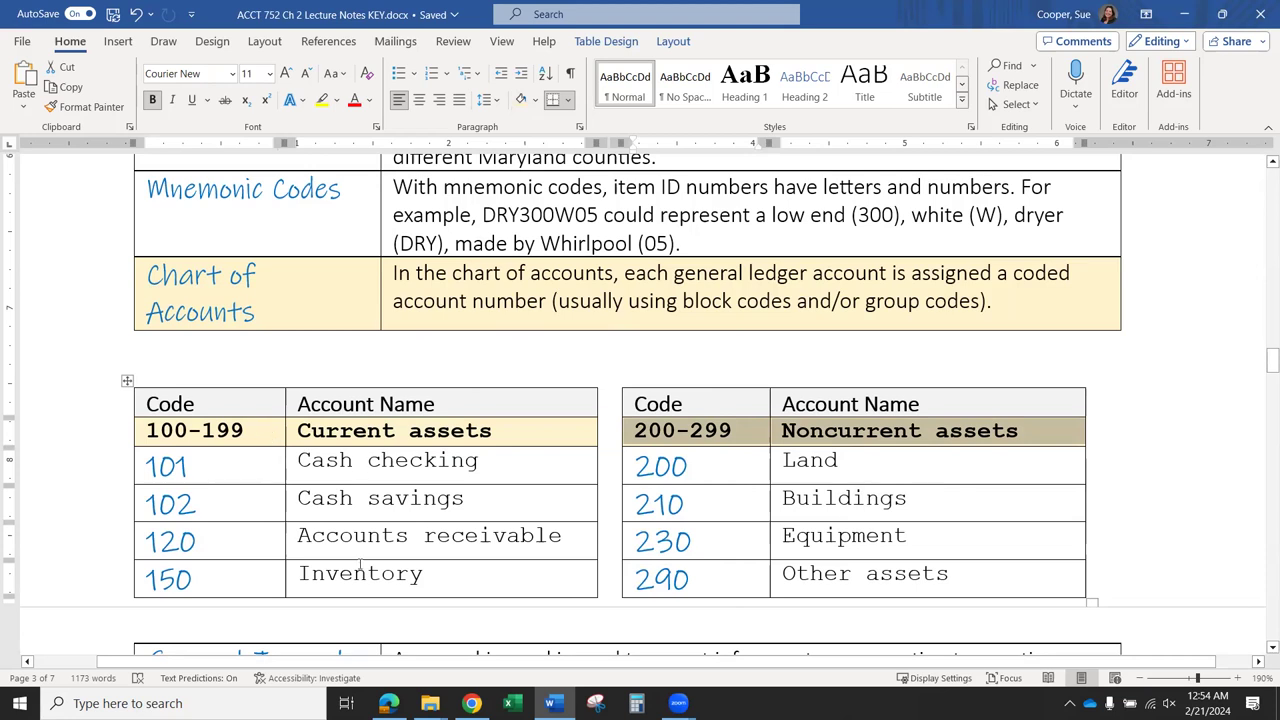
left_click(784, 430)
double_click(784, 430)
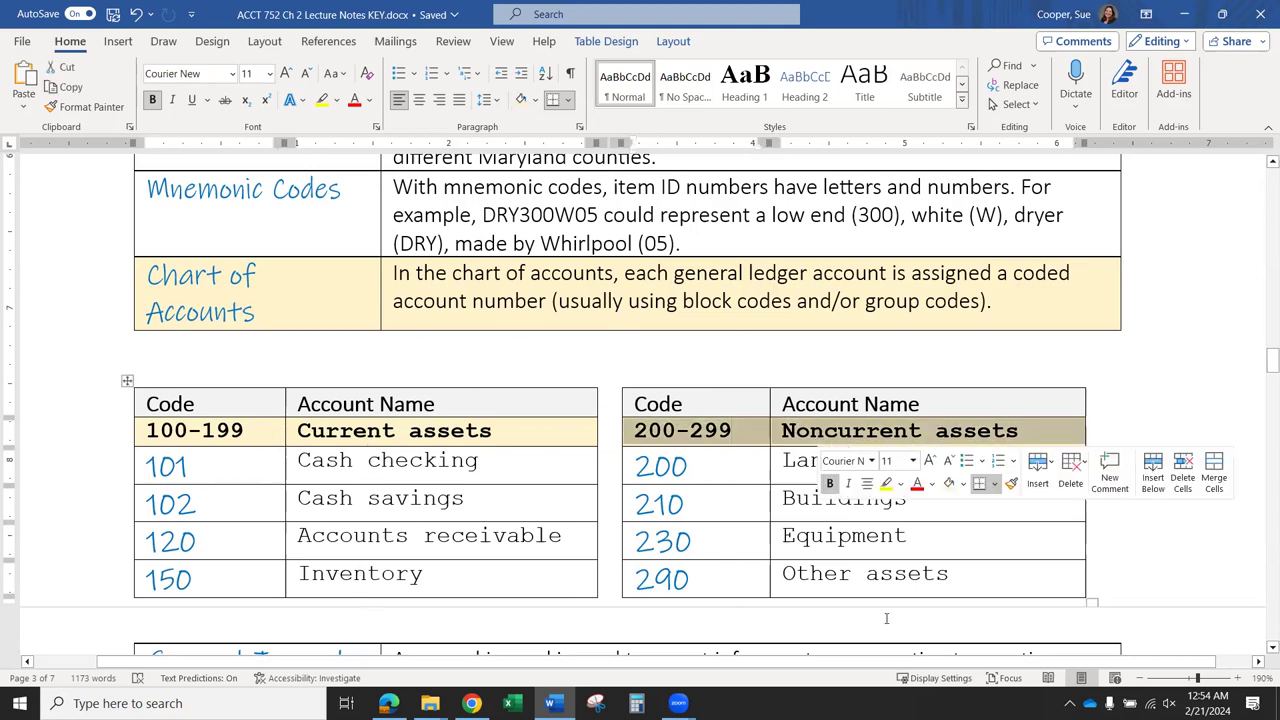
left_click(889, 578)
left_click(451, 462)
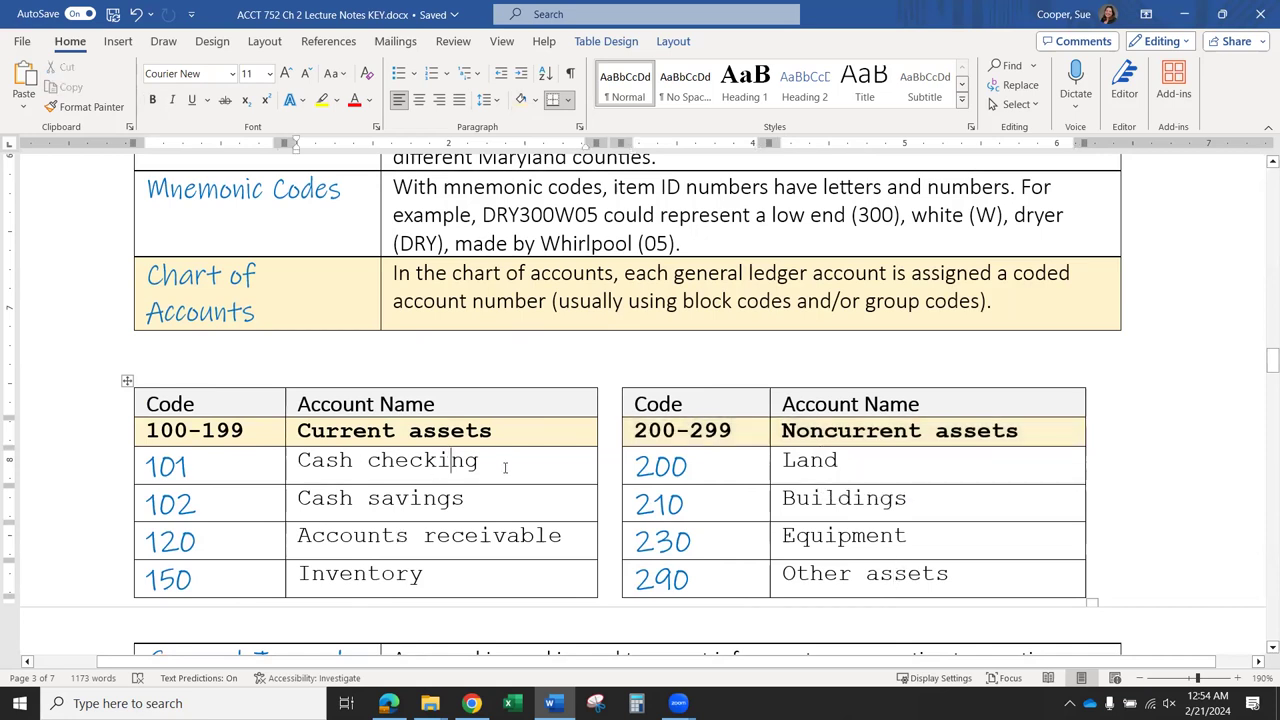
left_click(446, 506)
left_click(480, 536)
left_click(428, 574)
left_click_drag(250, 431, 143, 431)
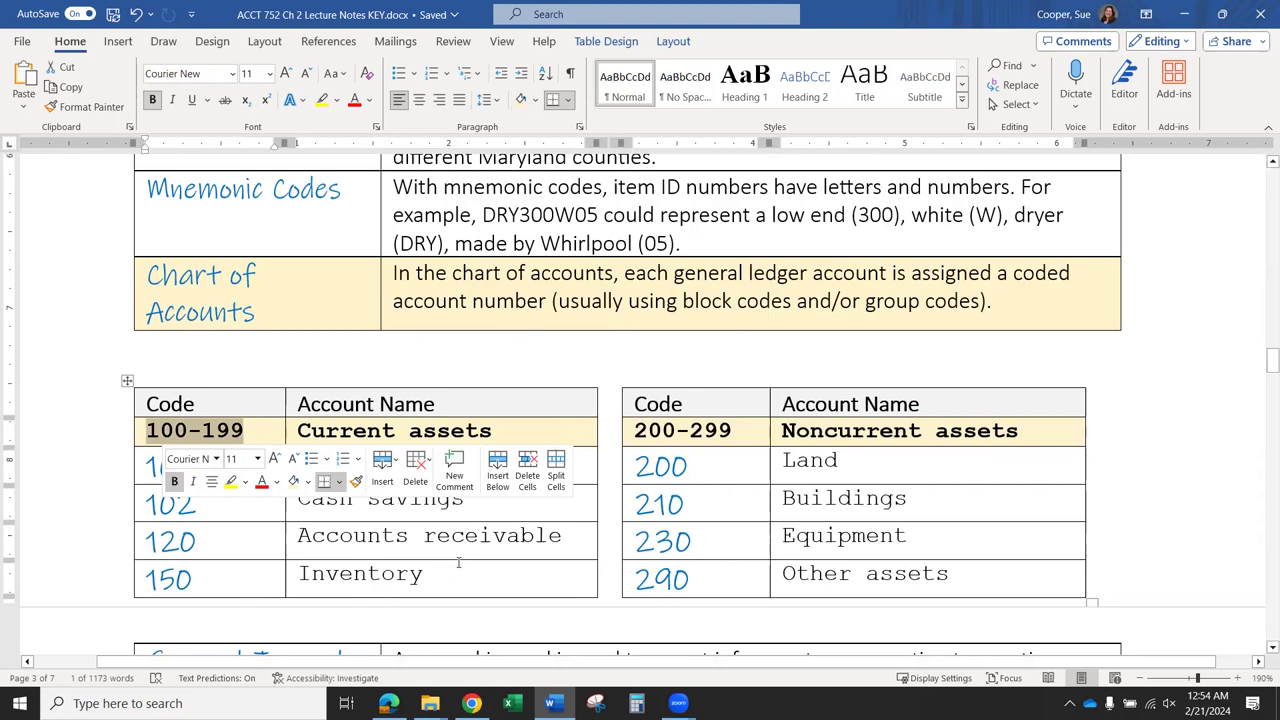
left_click(240, 468)
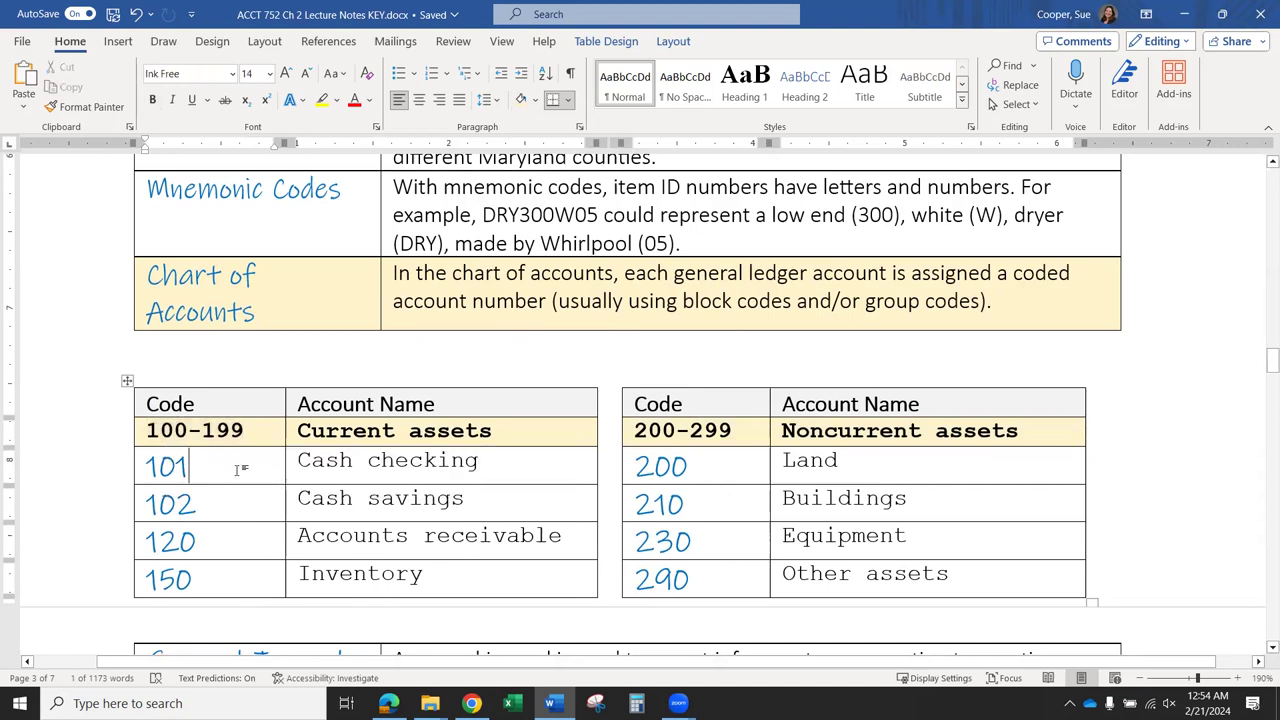
left_click(242, 505)
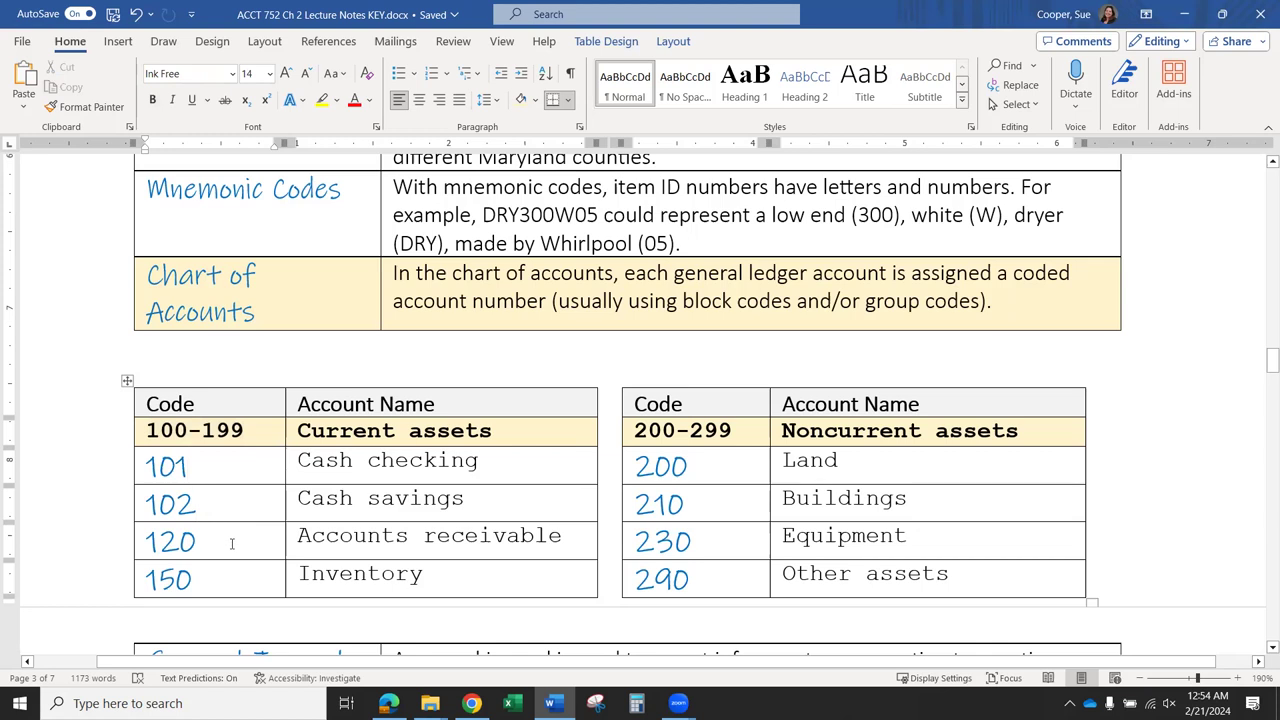
left_click(233, 542)
left_click(229, 585)
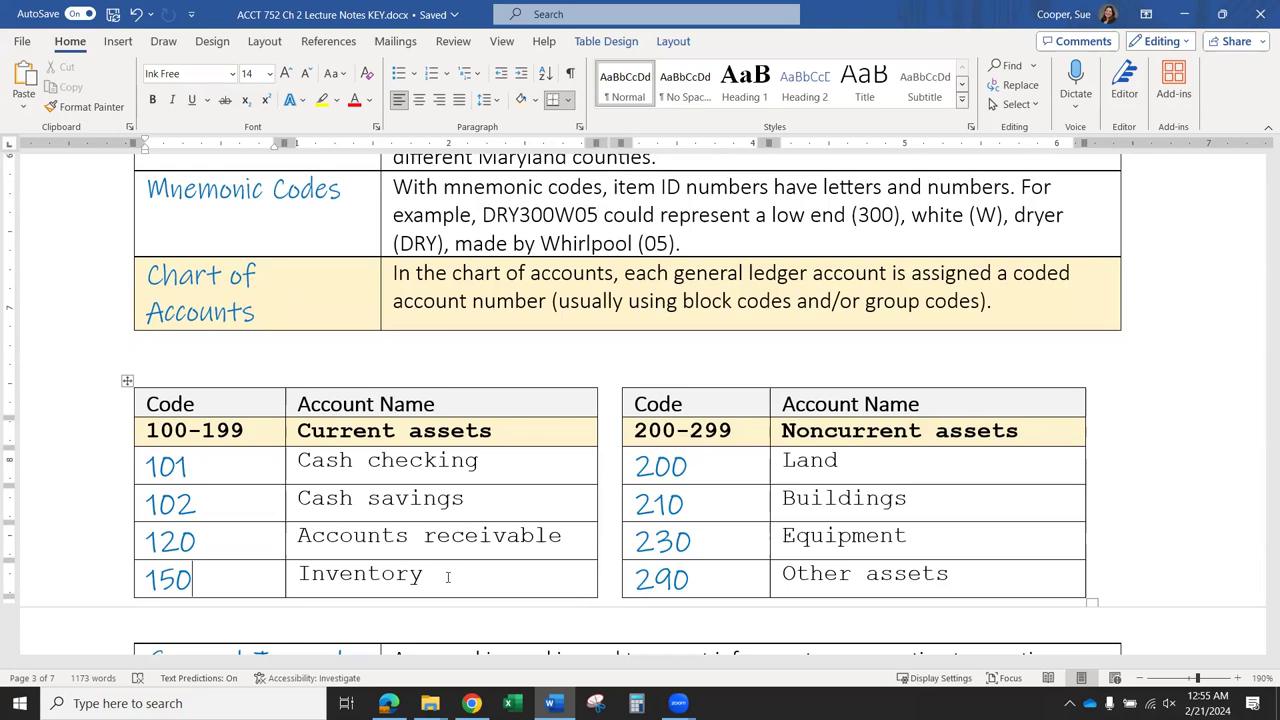
left_click(688, 466)
key("Down")
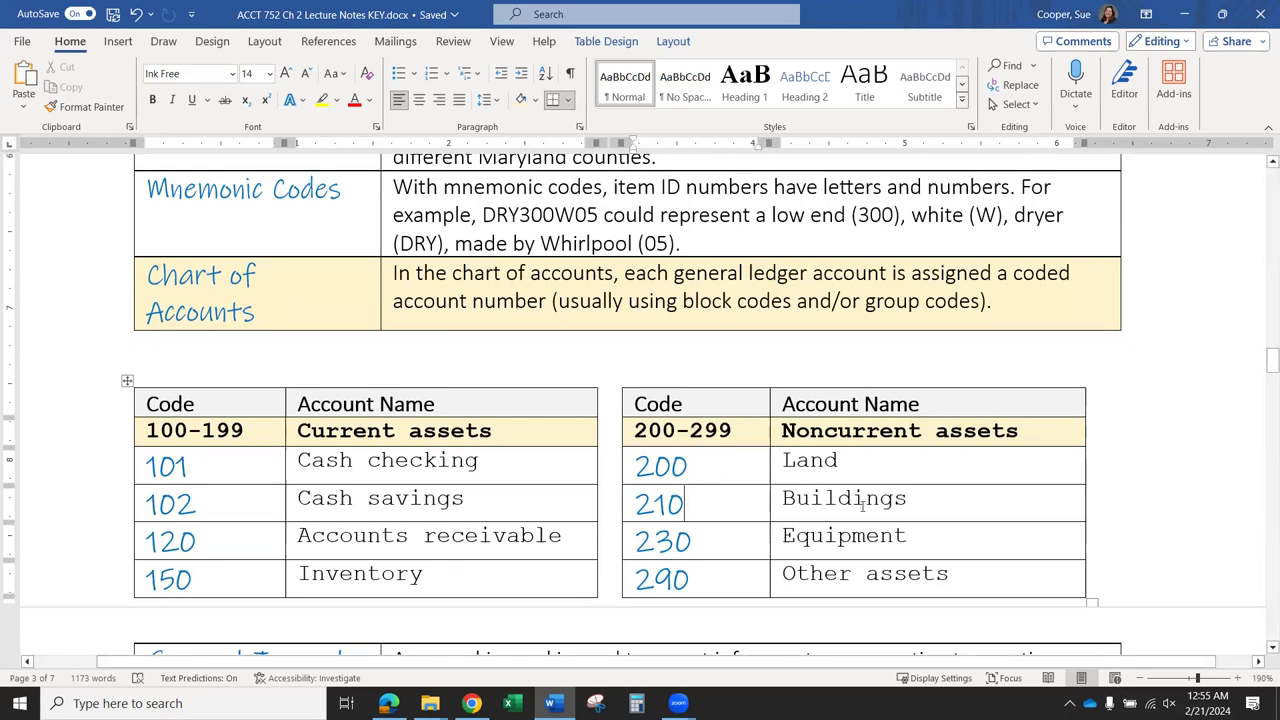
key("Down")
key("Down")
left_click(988, 581)
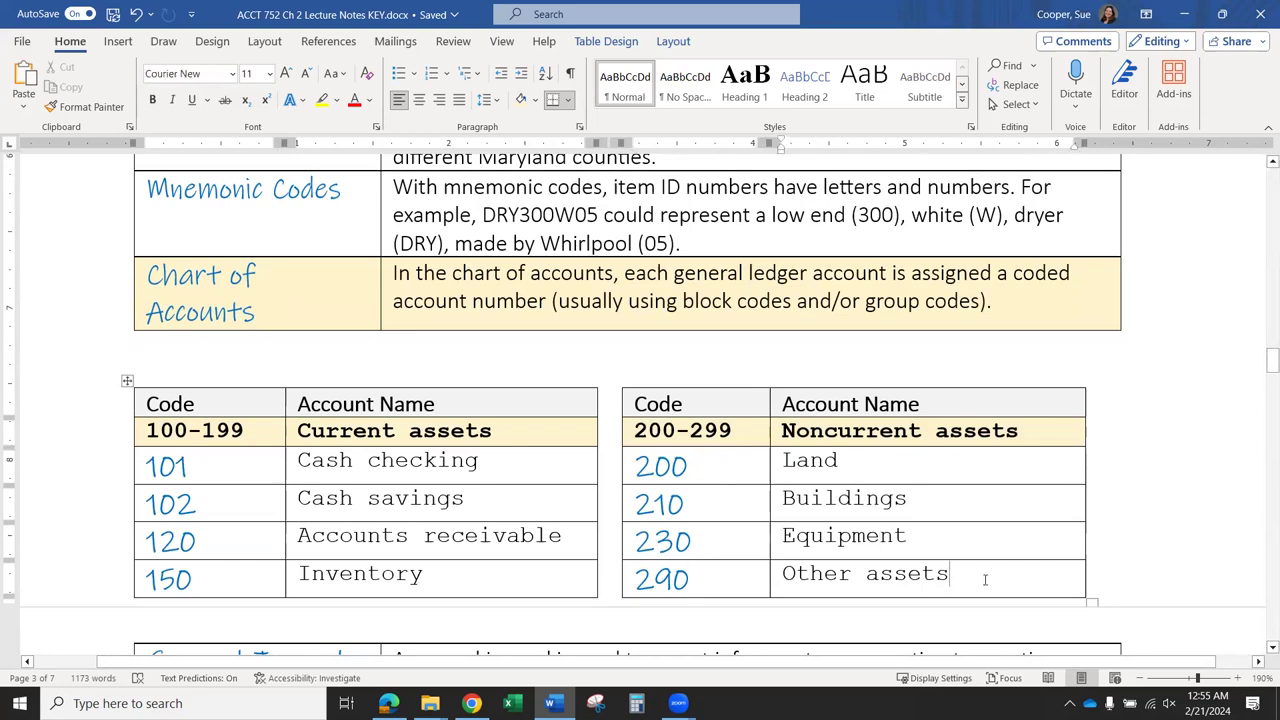